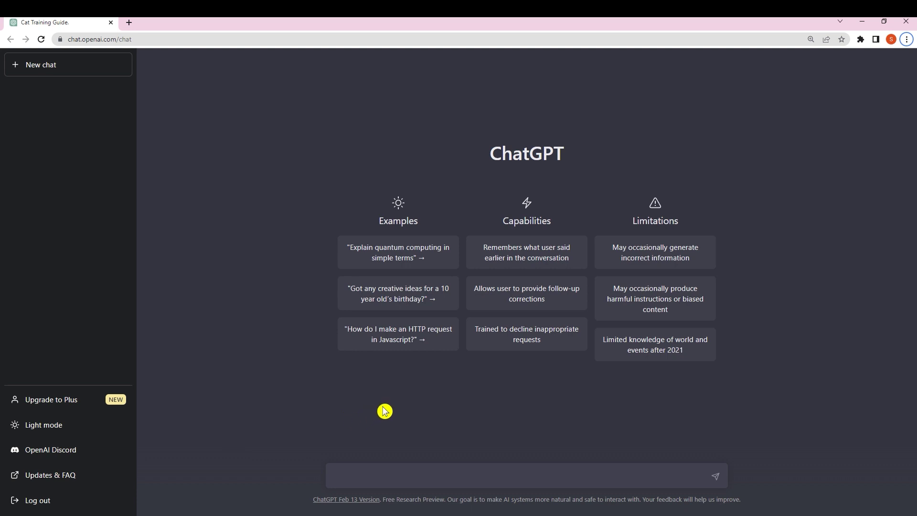
# - Submit the prompt "generate a title for cat training book" in the new chat
pyautogui.click(381, 473)
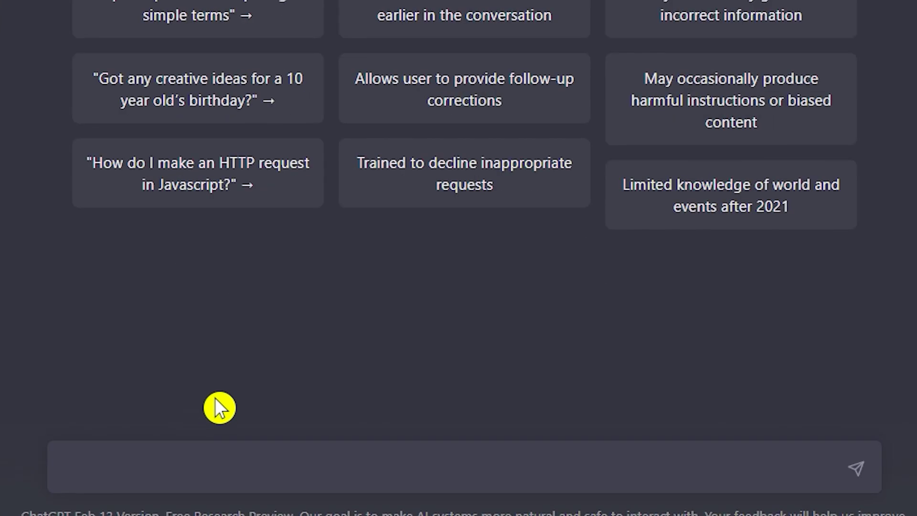
pyautogui.write('genera')
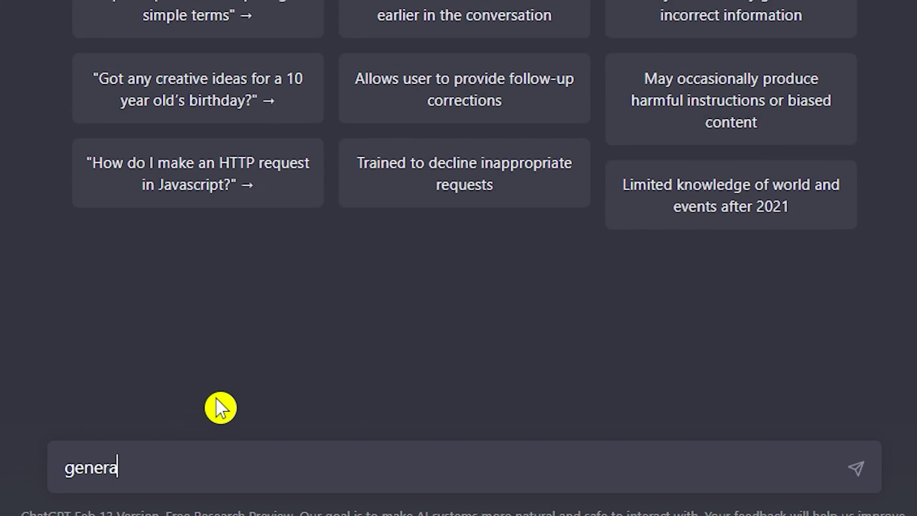
pyautogui.write('te at')
pyautogui.press('BackSpace')
pyautogui.write('titl')
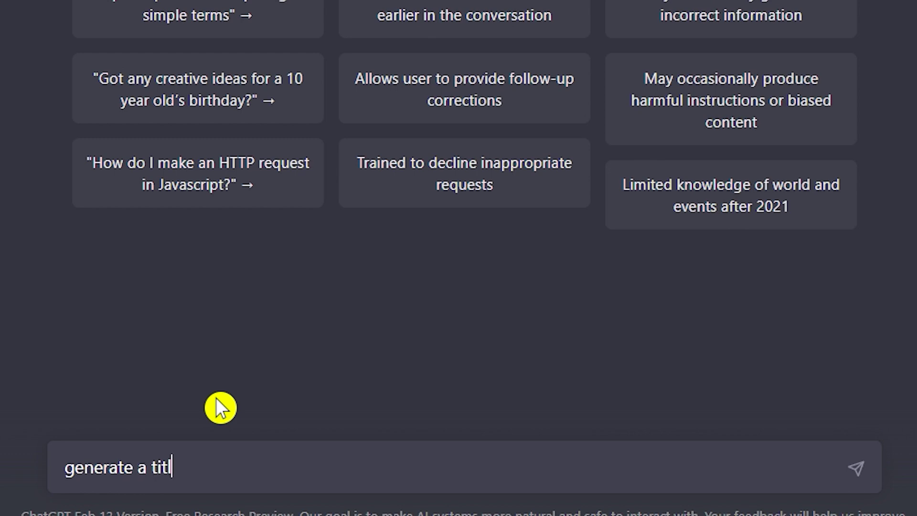
pyautogui.write('e for ')
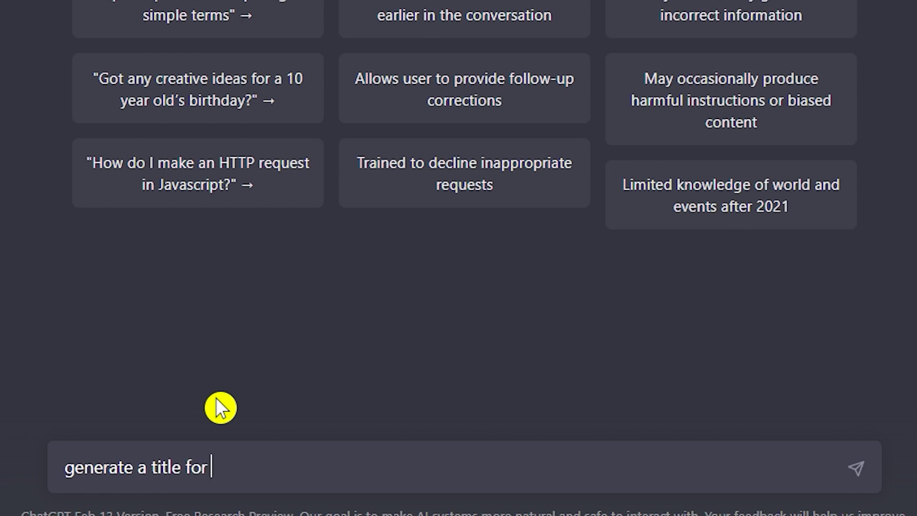
pyautogui.write('cat trai')
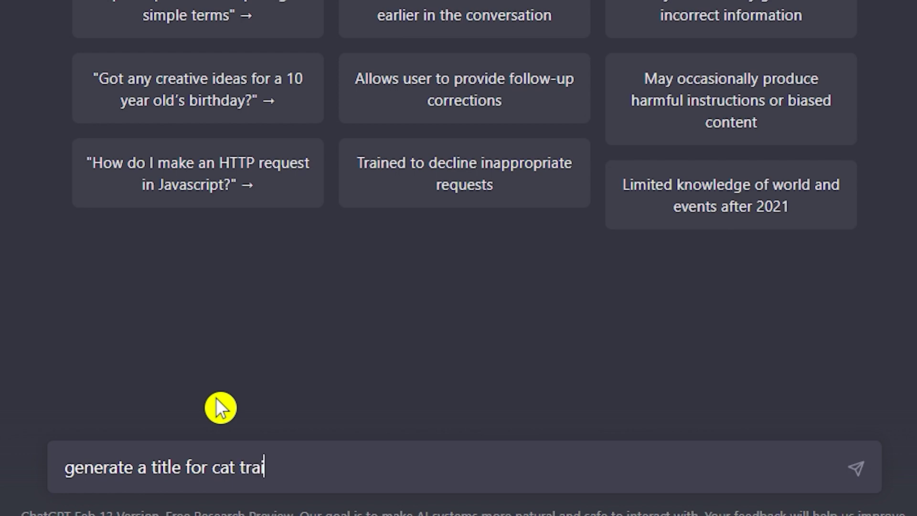
pyautogui.write('ning boo')
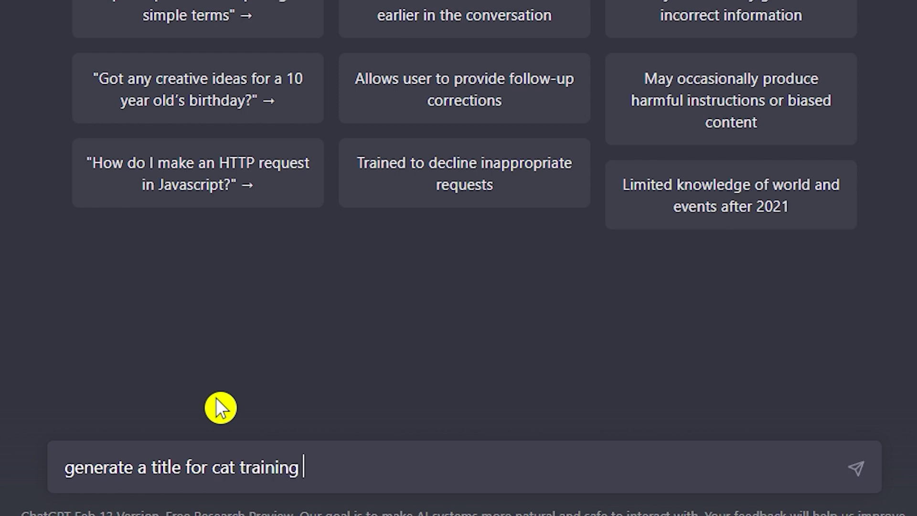
pyautogui.write('k')
pyautogui.press('Return')
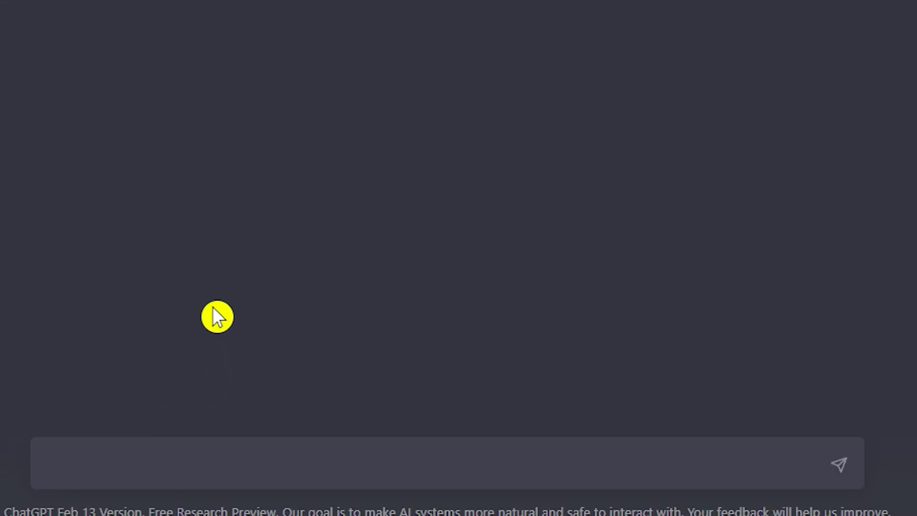
# - Request further title suggestions with the prompt "give me 10 more"
pyautogui.write('give me ')
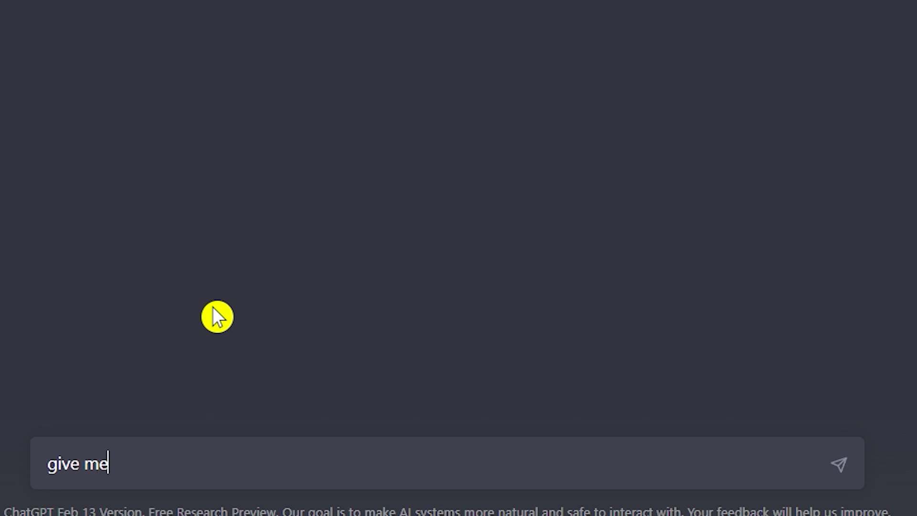
pyautogui.write('10 more')
pyautogui.press('Return')
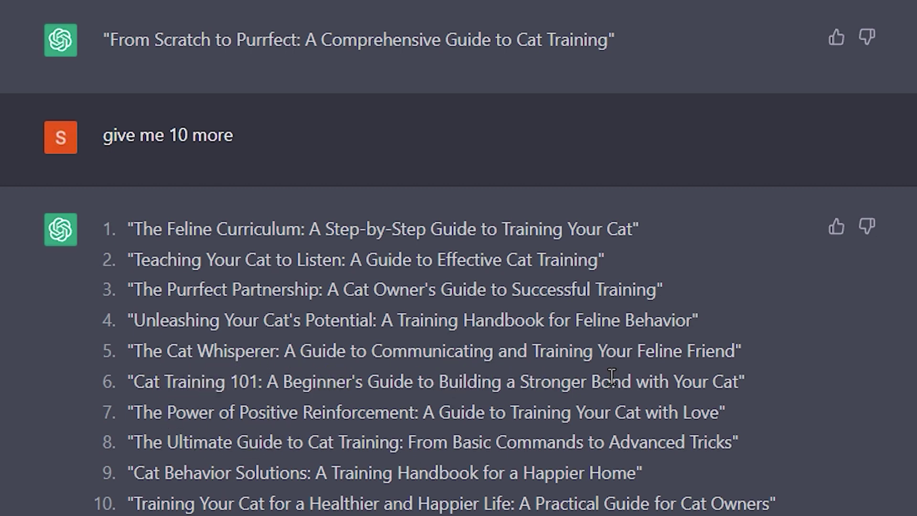
# - Copy the fifth title, "The Cat Whisperer: A Guide to Communicating and Training Your Feline Friend", and submit it in the prompt "shorten this title"
pyautogui.moveTo(135, 352); pyautogui.dragTo(742, 352)
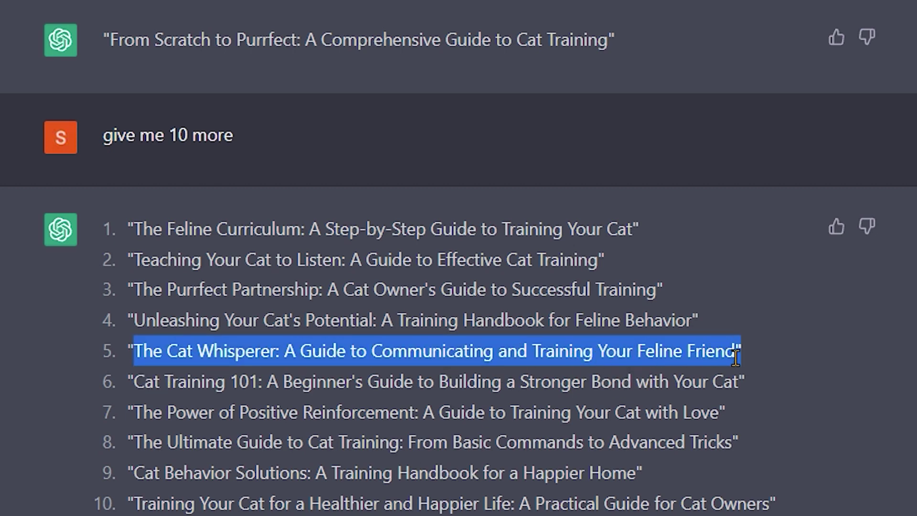
pyautogui.click(717, 375)
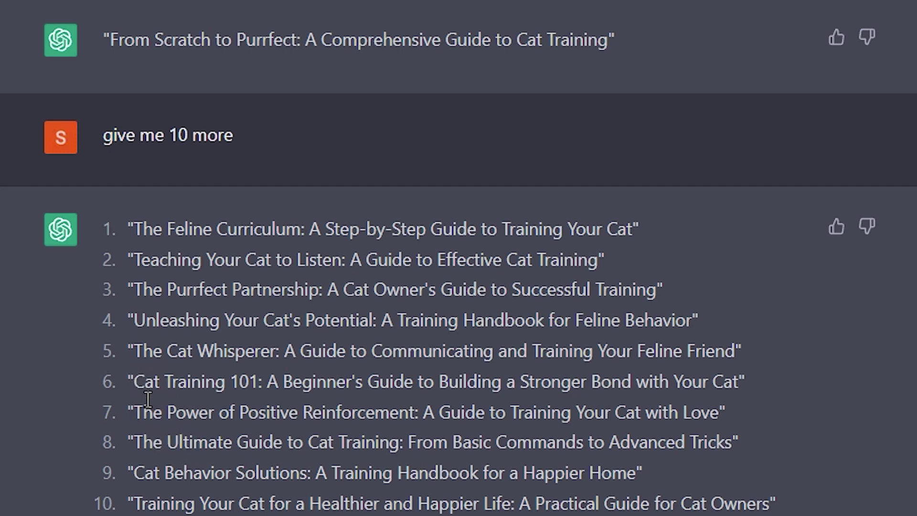
pyautogui.moveTo(133, 352); pyautogui.dragTo(756, 362)
pyautogui.hotkey('ctrl', 'c')
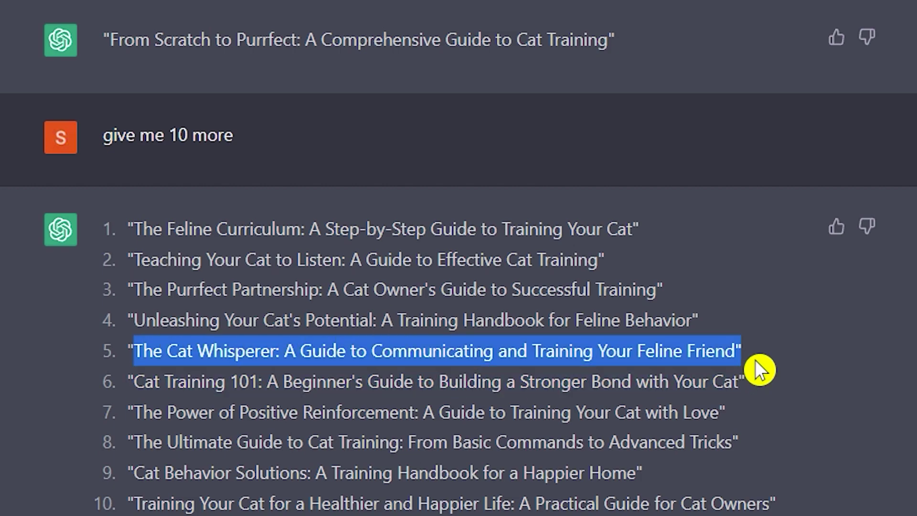
pyautogui.rightClick(734, 352)
pyautogui.write('shorten this title')
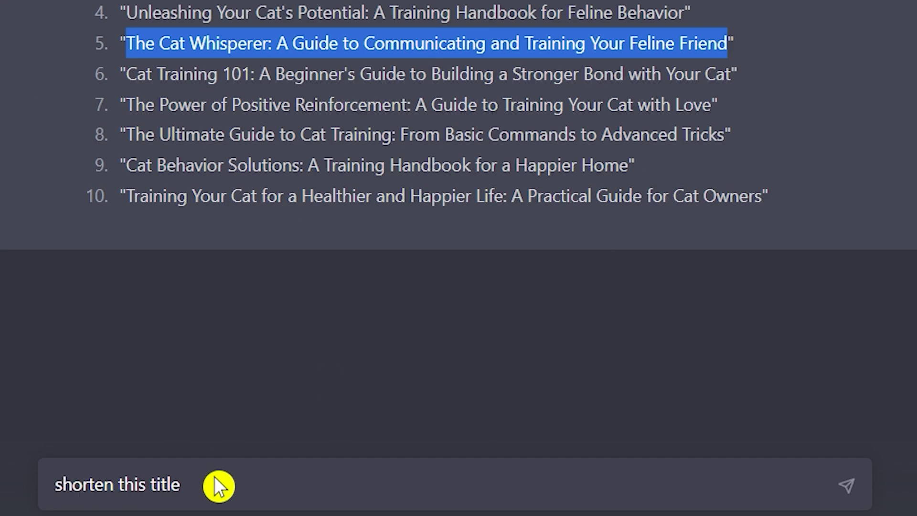
pyautogui.click(220, 484)
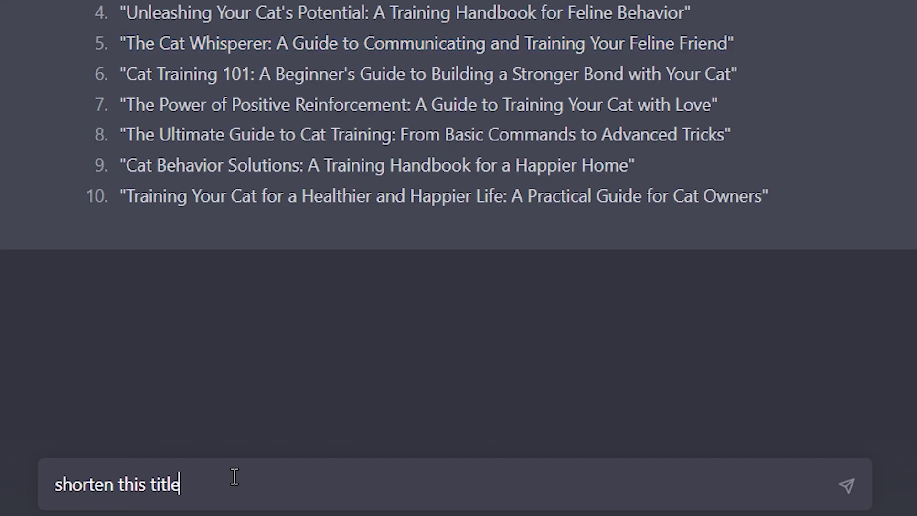
pyautogui.hotkey('ctrl', 'v')
pyautogui.press('Return')
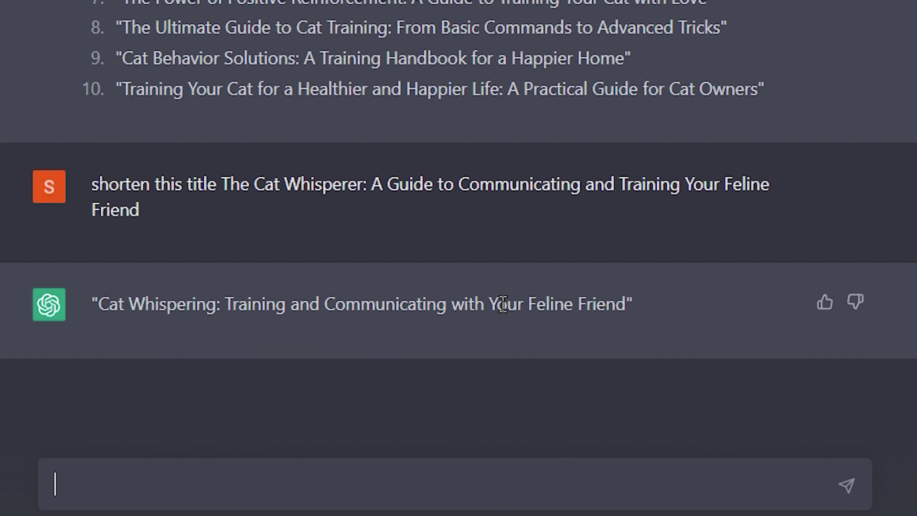
# - Copy the shortened title "Cat Whispering: Training and Communicating with Your Feline Friend" without its quotation marks
pyautogui.moveTo(625, 306); pyautogui.dragTo(103, 291)
pyautogui.rightClick(151, 296)
pyautogui.click(206, 310)
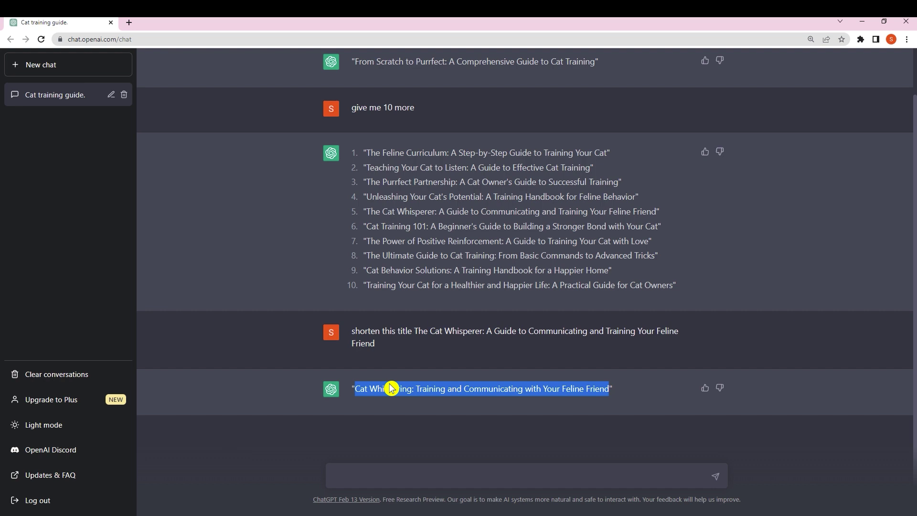
# - Open a blank Google Docs document in a new browser tab and paste the copied title into it without formatting
pyautogui.click(129, 23)
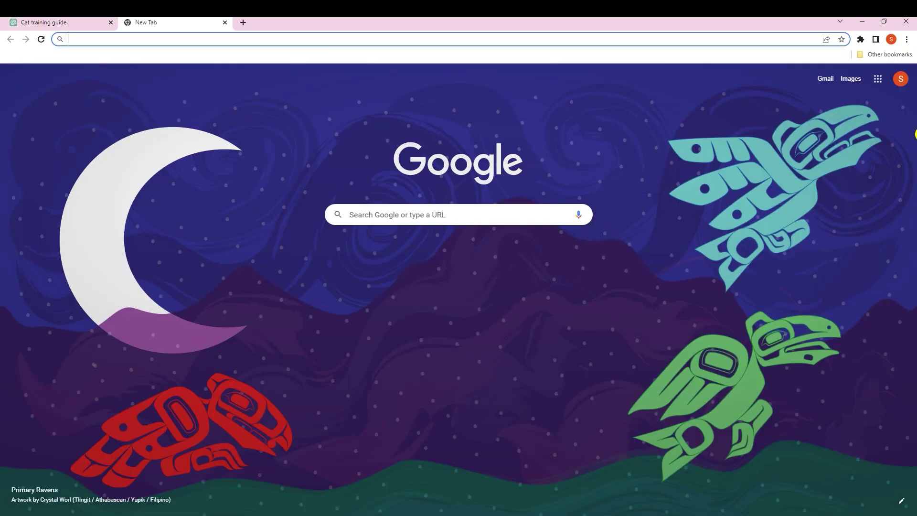
pyautogui.click(879, 79)
pyautogui.scroll(-5, 855, 215)
pyautogui.scroll(1, 846, 191)
pyautogui.click(844, 169)
pyautogui.click(98, 24)
pyautogui.click(139, 24)
pyautogui.click(66, 25)
pyautogui.click(163, 25)
pyautogui.click(94, 26)
pyautogui.click(139, 23)
pyautogui.click(252, 338)
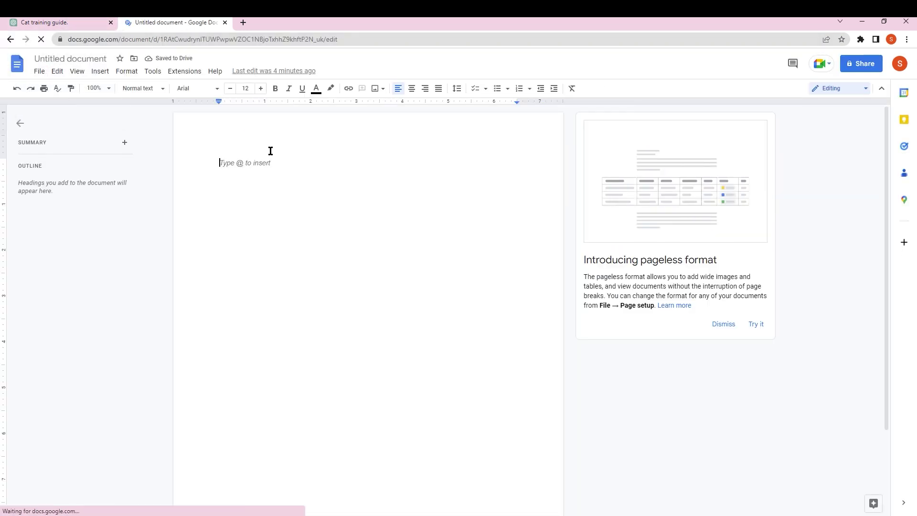
pyautogui.rightClick(258, 161)
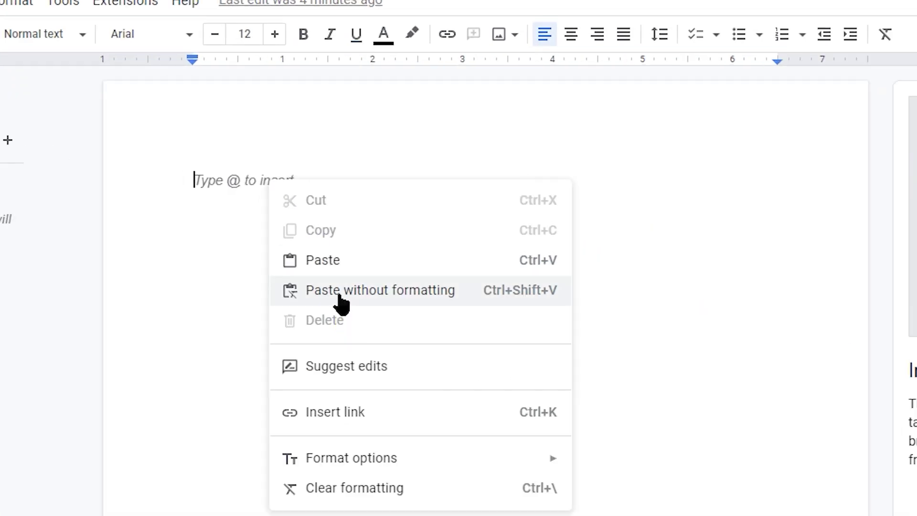
pyautogui.click(340, 298)
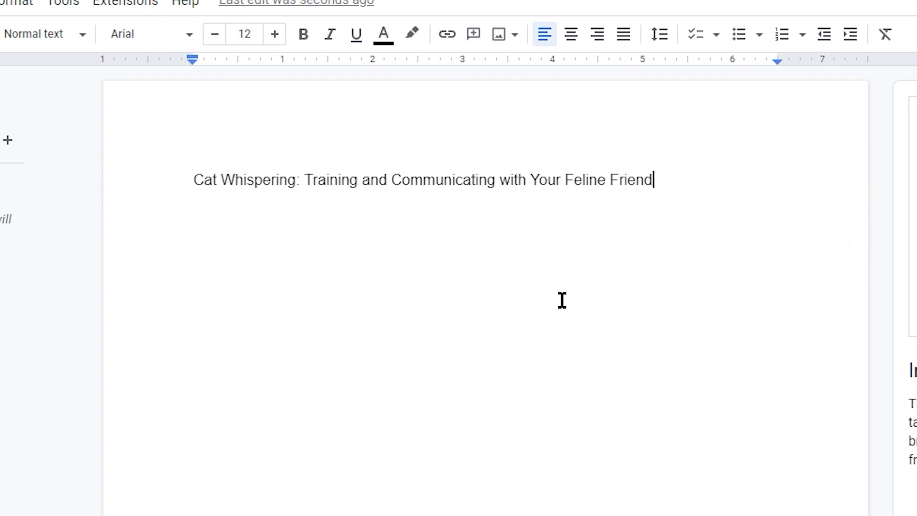
# - Format the document title as bold, size 17 and centred, and start a left-aligned line below it
pyautogui.hotkey('ctrl', 'a')
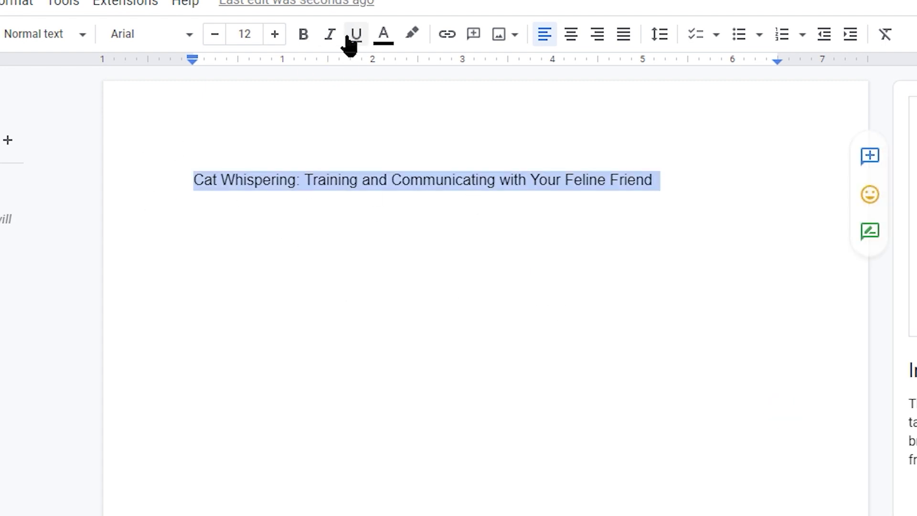
pyautogui.click(303, 38)
pyautogui.click(273, 39)
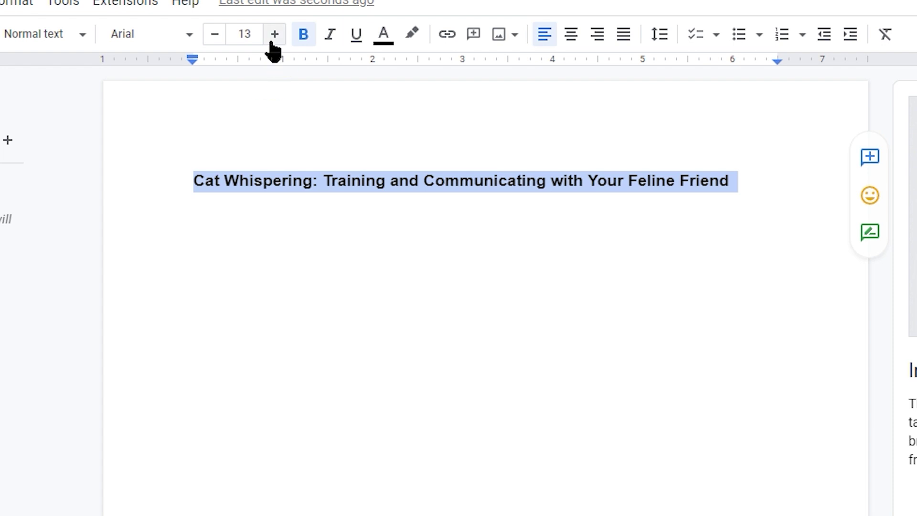
pyautogui.click(273, 39)
pyautogui.click(274, 39)
pyautogui.click(273, 39)
pyautogui.click(274, 39)
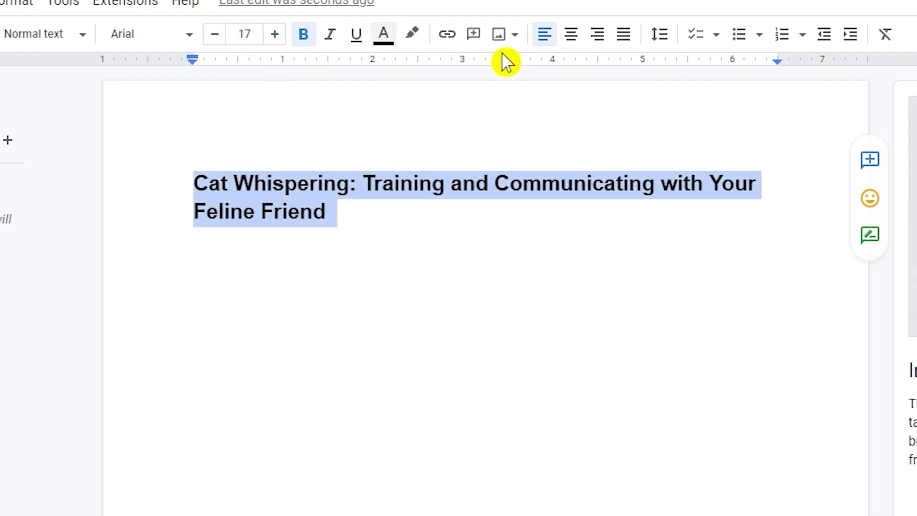
pyautogui.click(571, 34)
pyautogui.click(565, 235)
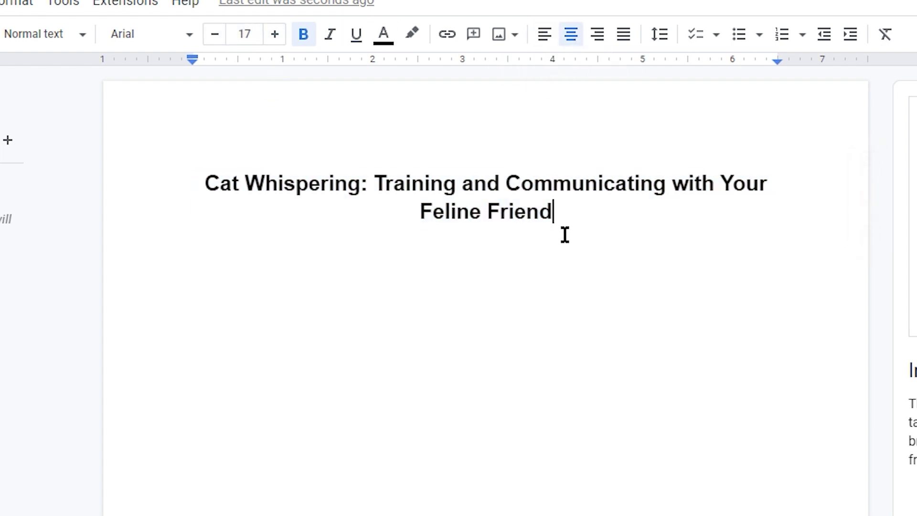
pyautogui.press('Return')
pyautogui.hotkey('ctrl', 'shift', 'l')
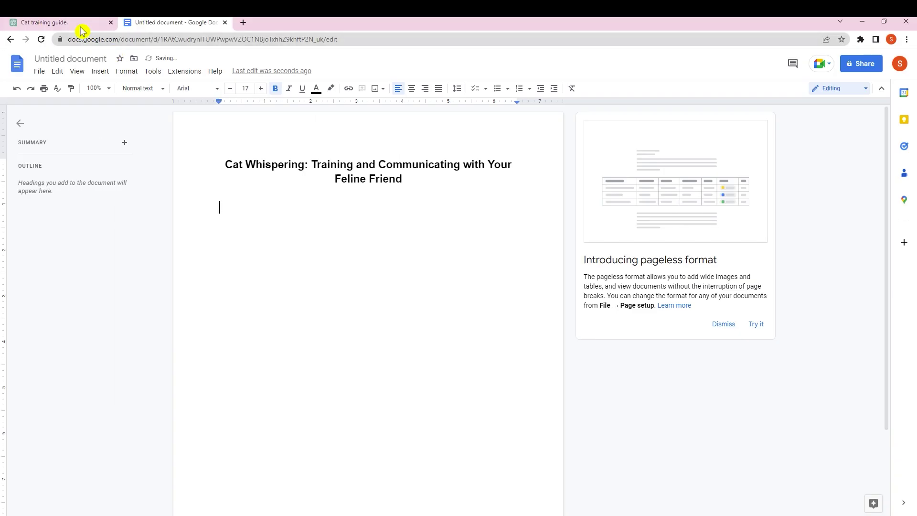
# - Switch back to the ChatGPT conversation and begin a prompt with "generate 10 chapters for"
pyautogui.click(82, 27)
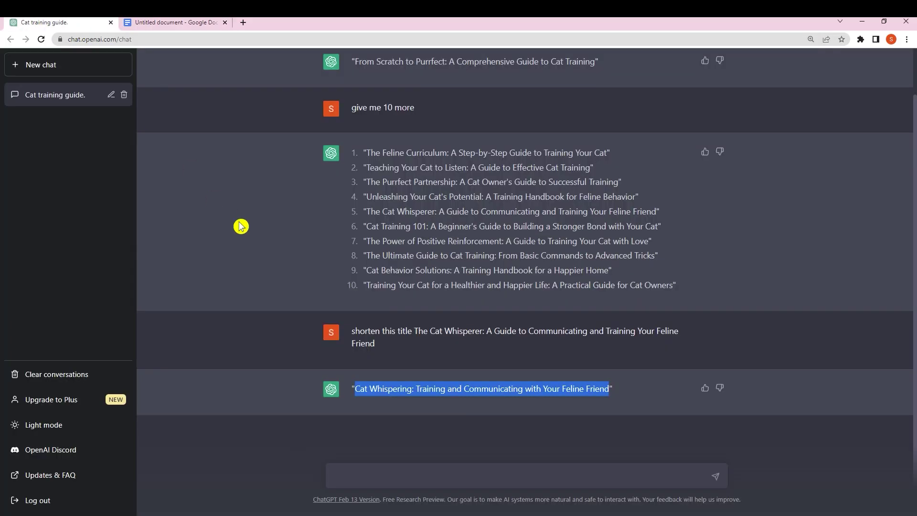
pyautogui.click(412, 472)
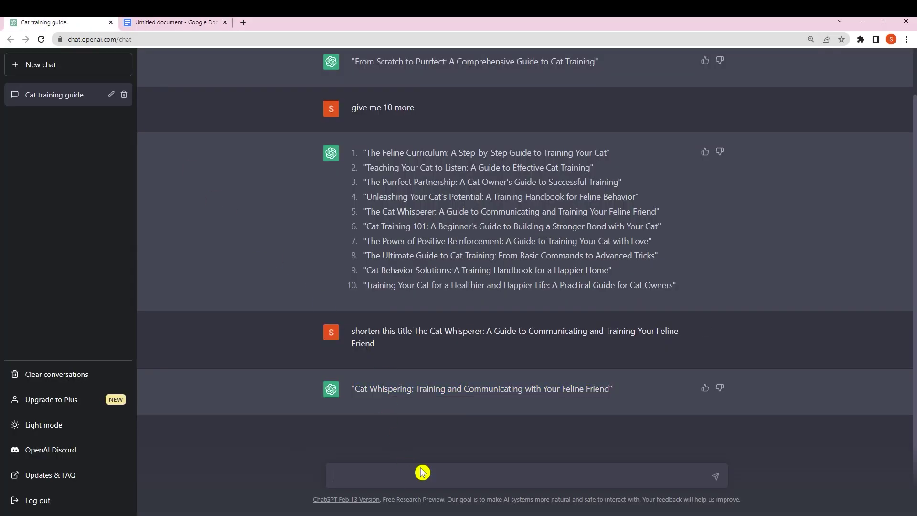
pyautogui.write('genera')
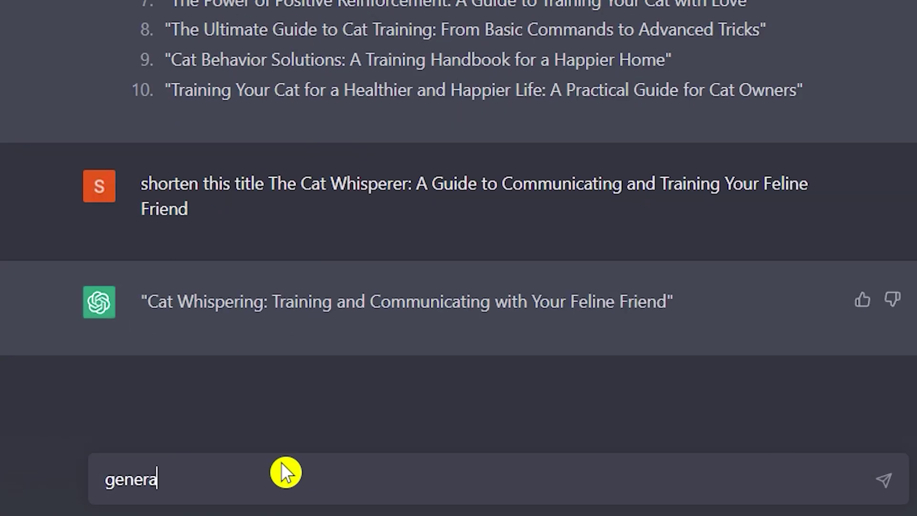
pyautogui.write('te 10 chaper')
pyautogui.press('BackSpace')
pyautogui.press('BackSpace')
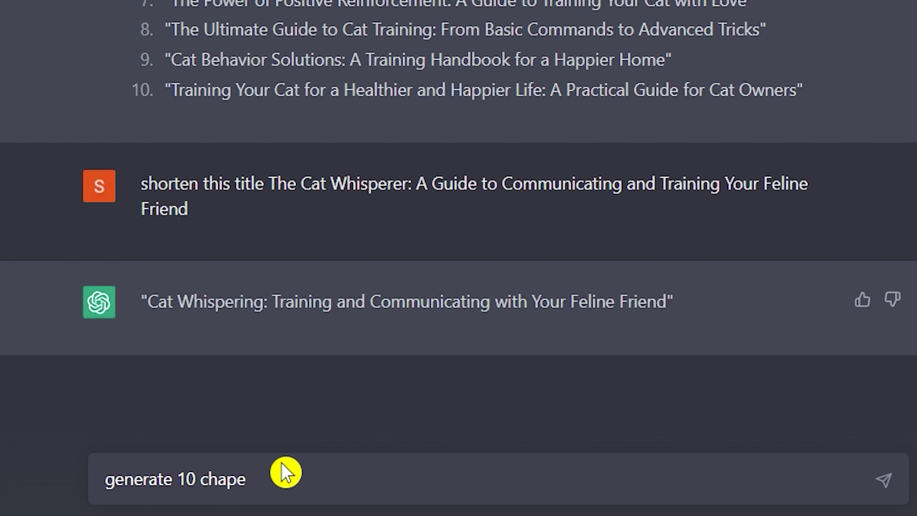
pyautogui.write('ters for')
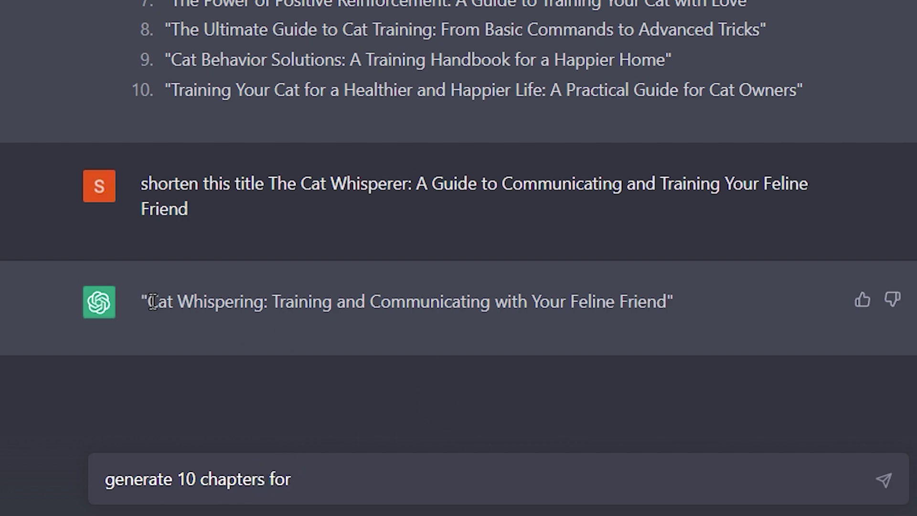
# - Complete the prompt with the copied title "Cat Whispering: Training and Communicating with Your Feline Friend" and submit it
pyautogui.moveTo(157, 302); pyautogui.dragTo(663, 320)
pyautogui.moveTo(149, 302); pyautogui.dragTo(671, 311)
pyautogui.rightClick(664, 306)
pyautogui.click(685, 316)
pyautogui.click(400, 484)
pyautogui.rightClick(351, 473)
pyautogui.click(456, 322)
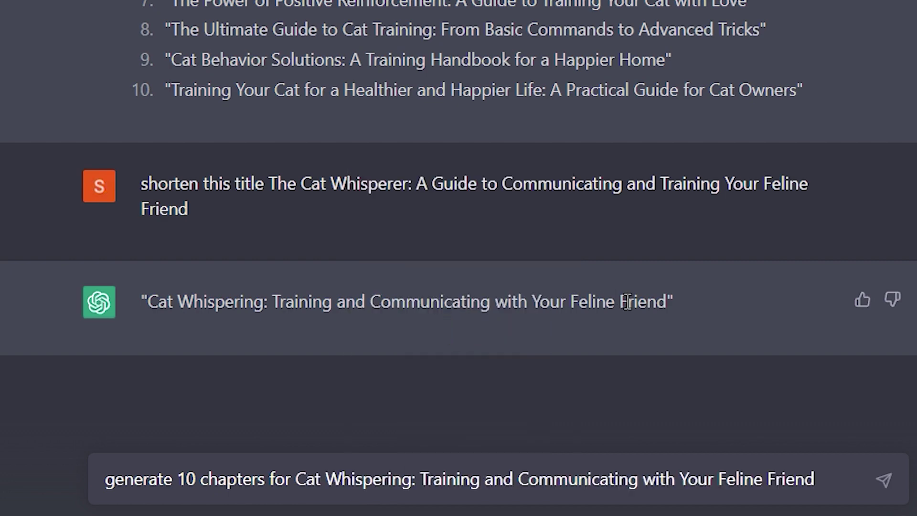
pyautogui.click(898, 474)
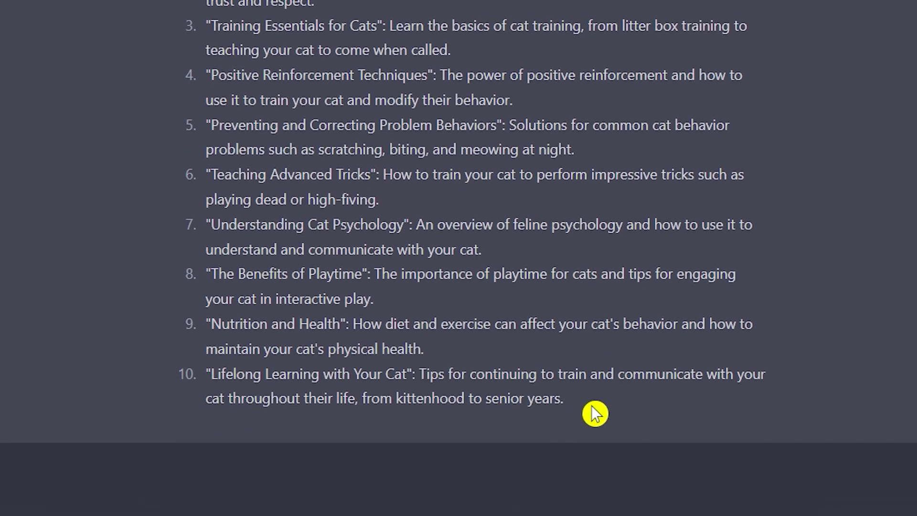
# - Copy the full numbered list of ten chapter titles and descriptions from the reply
pyautogui.moveTo(581, 404); pyautogui.dragTo(213, 2)
pyautogui.rightClick(344, 81)
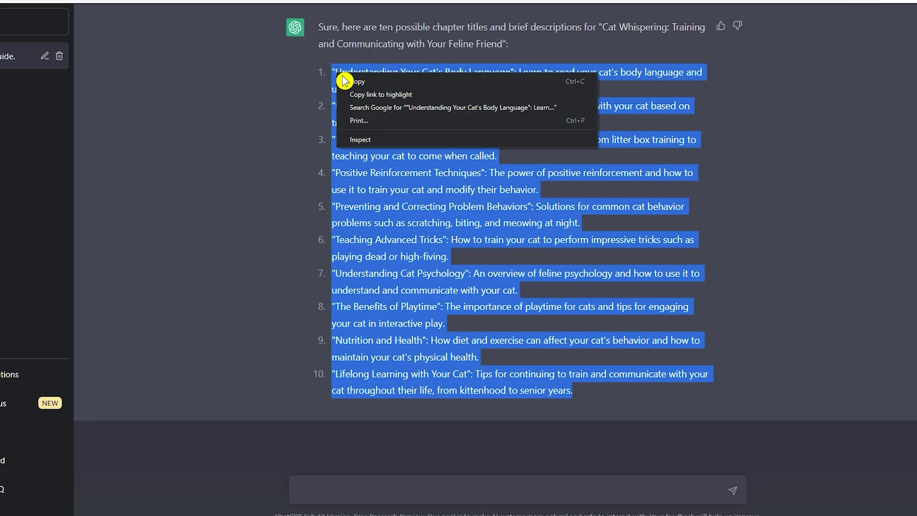
pyautogui.click(358, 81)
# - Switch to the Google Docs document and paste the copied chapter list without formatting below the title
pyautogui.click(191, 23)
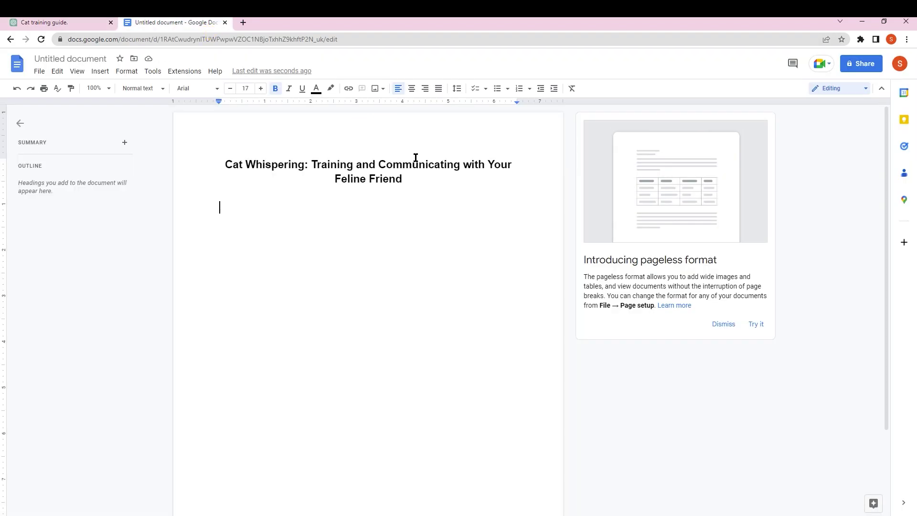
pyautogui.rightClick(227, 207)
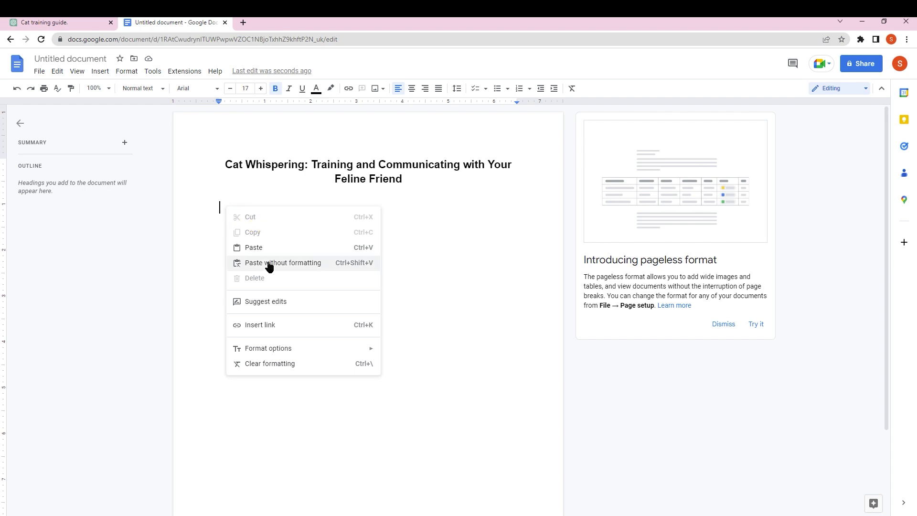
pyautogui.click(286, 263)
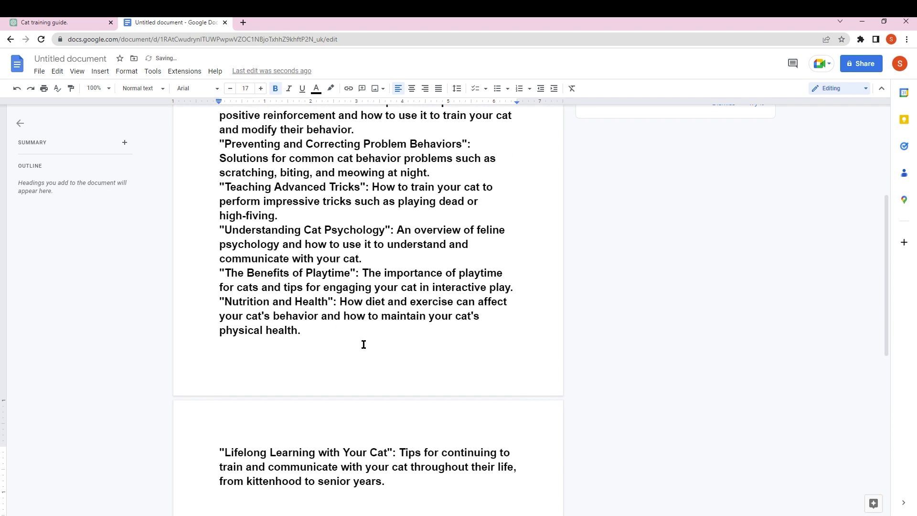
# - Remove the bold from the whole pasted chapter list and set its font size to 12
pyautogui.scroll(5, 335, 363)
pyautogui.click(220, 208)
pyautogui.hotkey('ctrl', 'shift', 'End')
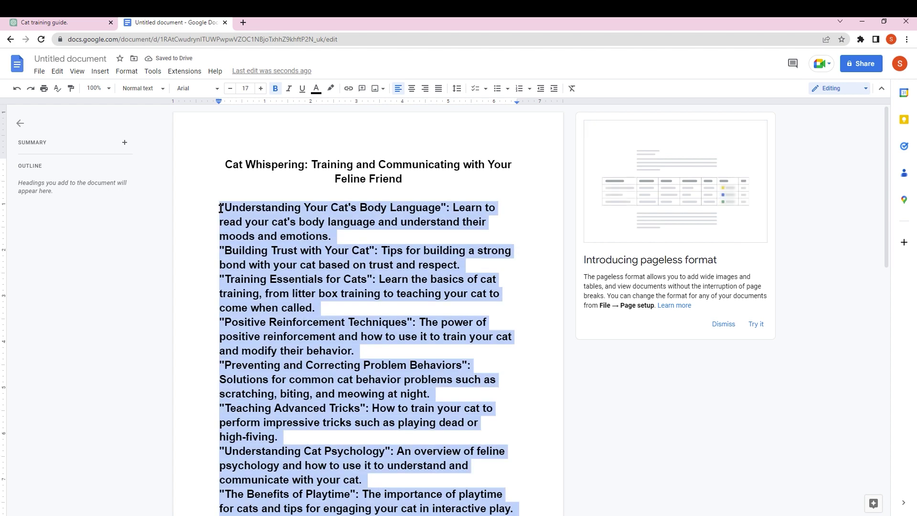
pyautogui.click(276, 89)
pyautogui.click(231, 88)
pyautogui.click(230, 89)
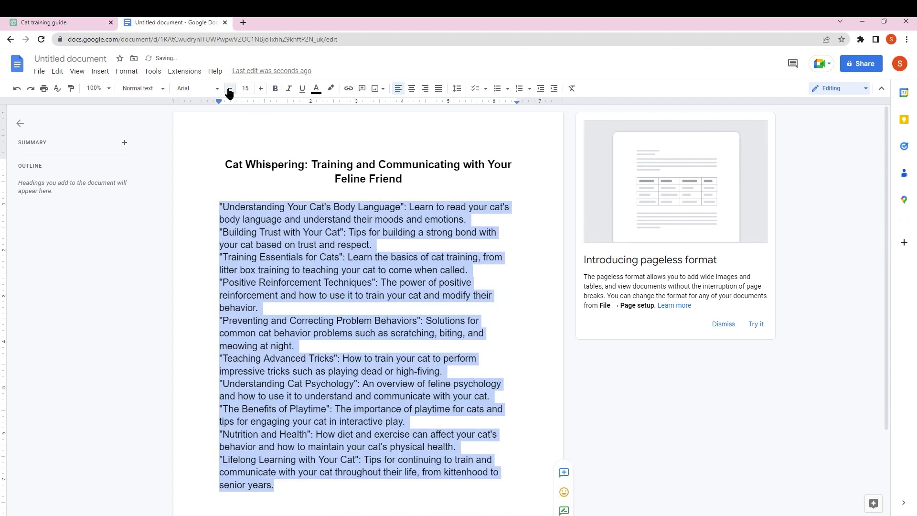
pyautogui.click(230, 89)
pyautogui.click(230, 89)
pyautogui.click(231, 88)
pyautogui.click(230, 89)
pyautogui.click(230, 89)
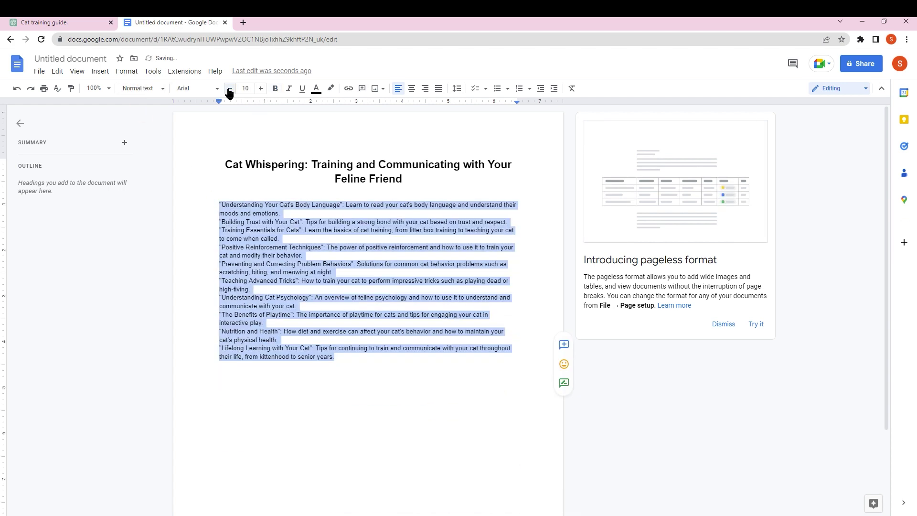
pyautogui.click(260, 89)
pyautogui.click(261, 88)
pyautogui.click(441, 420)
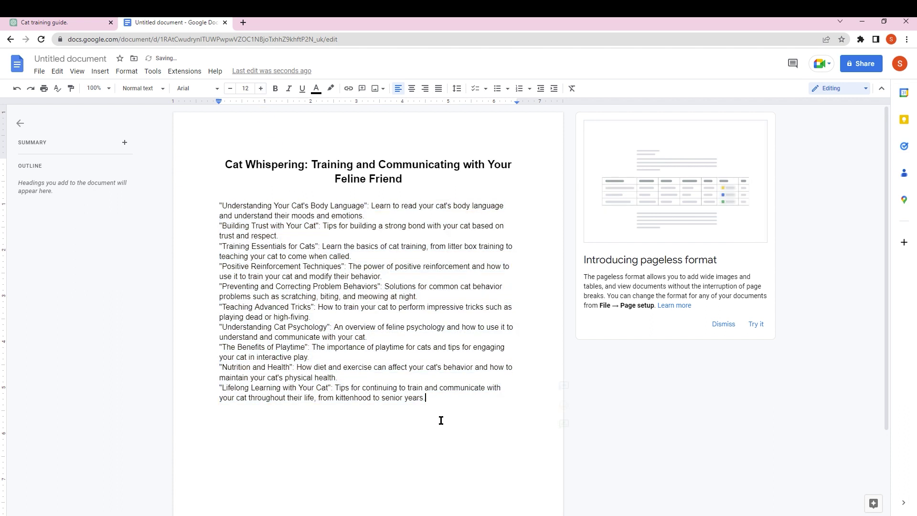
# - Insert a blank line between each of the ten chapter entries
pyautogui.moveTo(426, 398); pyautogui.dragTo(205, 208)
pyautogui.click(379, 293)
pyautogui.click(386, 217)
pyautogui.press('Return')
pyautogui.click(300, 246)
pyautogui.press('Return')
pyautogui.click(378, 277)
pyautogui.press('Return')
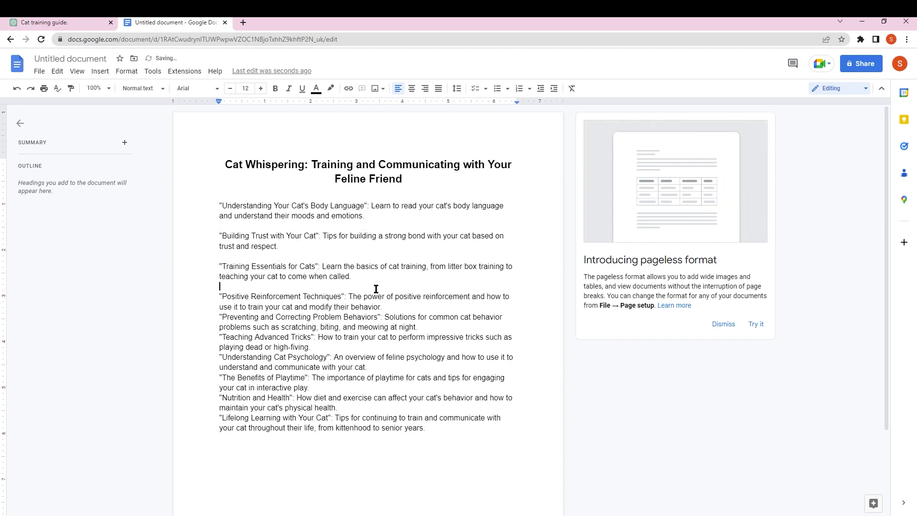
pyautogui.click(394, 306)
pyautogui.press('Return')
pyautogui.click(415, 336)
pyautogui.press('Return')
pyautogui.click(354, 365)
pyautogui.press('Return')
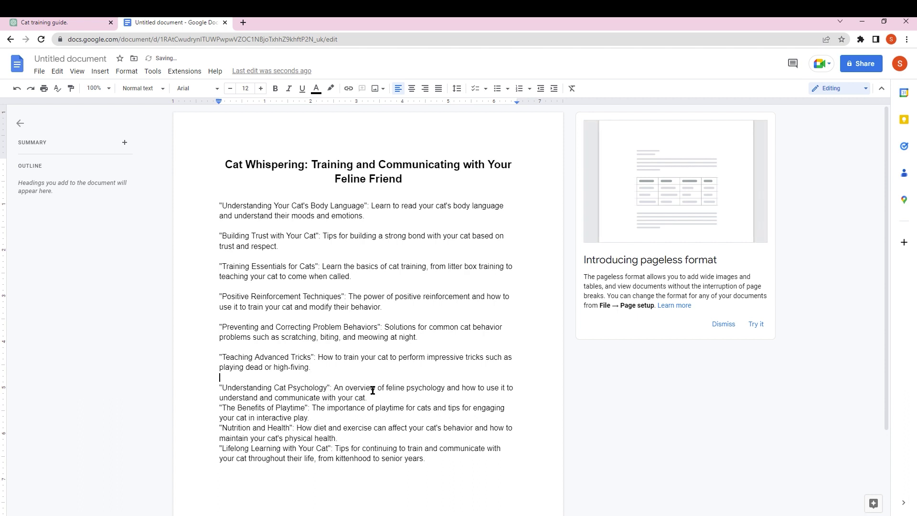
pyautogui.click(379, 399)
pyautogui.press('Return')
pyautogui.click(338, 426)
pyautogui.press('Return')
pyautogui.scroll(-1, 343, 452)
pyautogui.click(339, 428)
pyautogui.press('Return')
# - Try to turn all the chapter entries into a numbered list
pyautogui.scroll(-2, 385, 452)
pyautogui.moveTo(426, 393)
pyautogui.mouseDown()
pyautogui.moveTo(244, 167)
pyautogui.moveTo(225, 94)
pyautogui.moveTo(217, 181)
pyautogui.mouseUp()
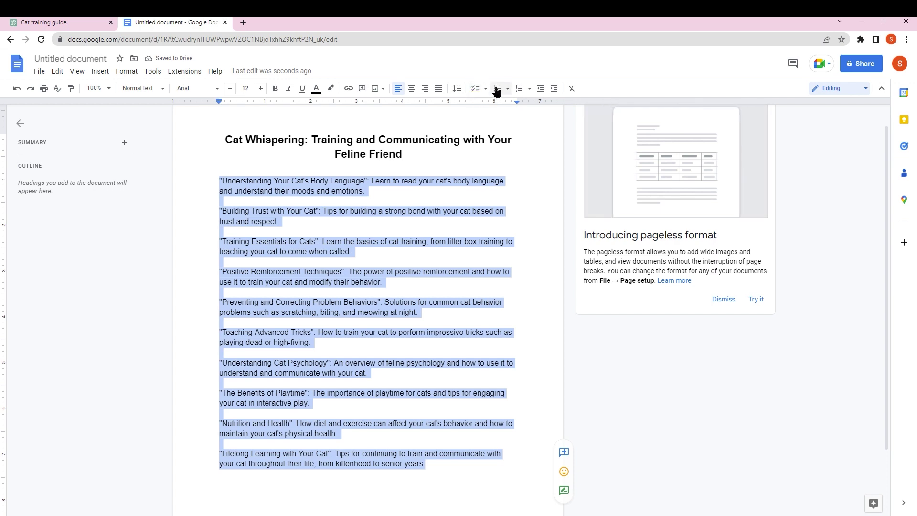
pyautogui.click(520, 89)
pyautogui.click(450, 370)
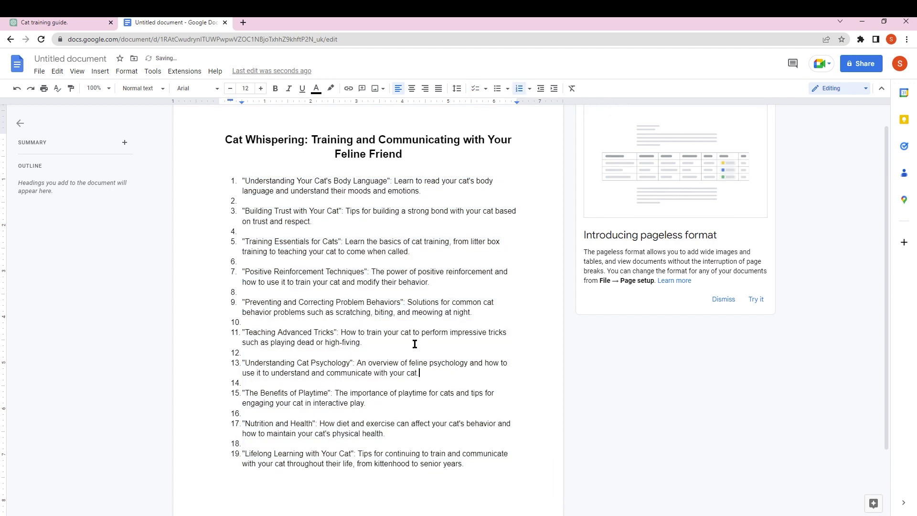
pyautogui.hotkey('ctrl', 'z')
pyautogui.click(466, 383)
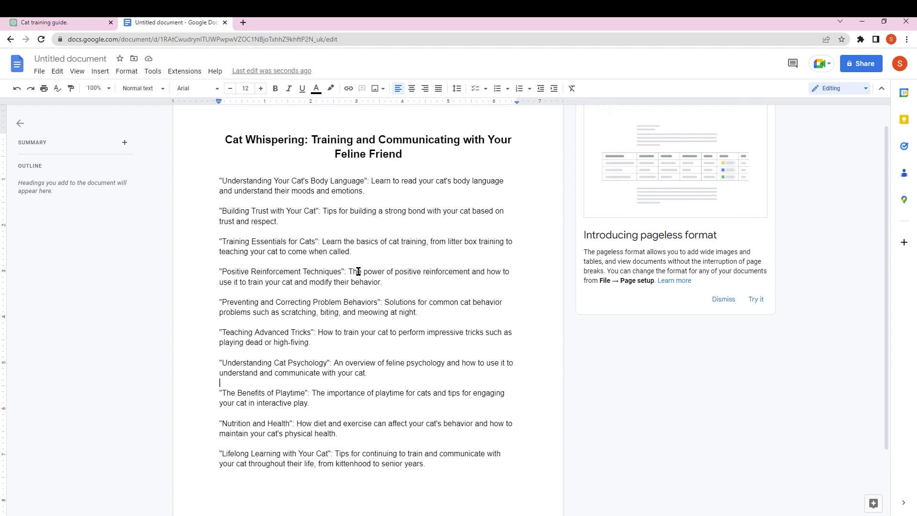
# - Switch back to the ChatGPT conversation and copy the first chapter title, "Understanding Your Cat's Body Language", without its quotation marks
pyautogui.click(67, 25)
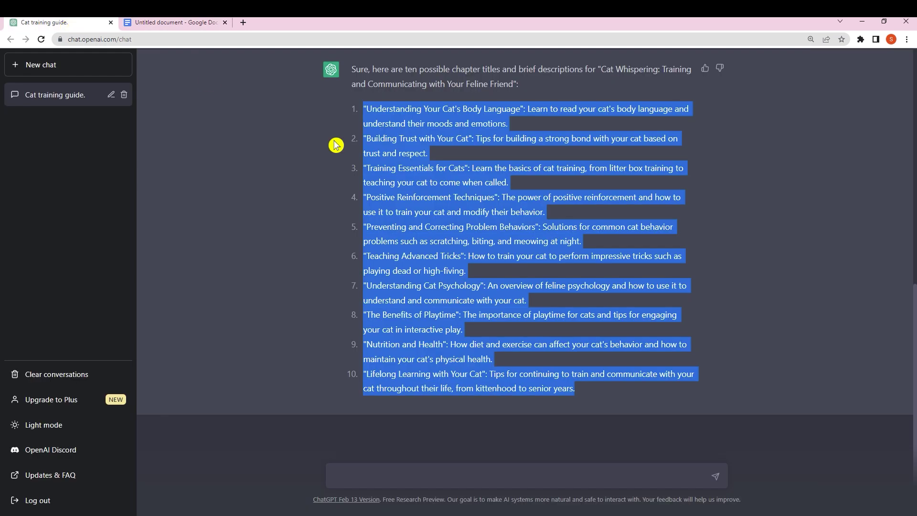
pyautogui.click(331, 449)
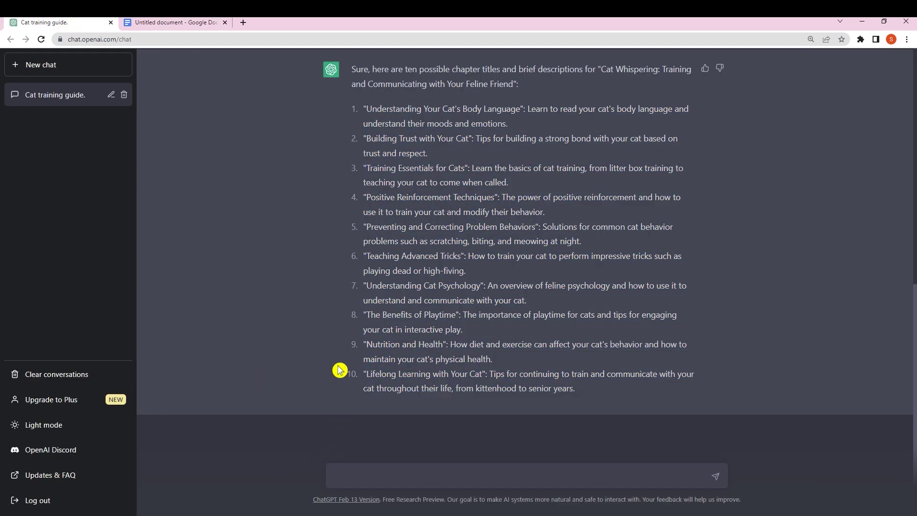
pyautogui.moveTo(368, 109); pyautogui.dragTo(520, 110)
pyautogui.click(371, 109)
pyautogui.moveTo(368, 108)
pyautogui.mouseDown()
pyautogui.moveTo(516, 129)
pyautogui.moveTo(518, 110)
pyautogui.moveTo(367, 108)
pyautogui.mouseUp()
pyautogui.click(530, 136)
pyautogui.rightClick(368, 110)
pyautogui.click(385, 115)
# - Submit the prompt "write a full chapter on Understanding Your Cat's Body Language", inserting the copied title
pyautogui.click(386, 473)
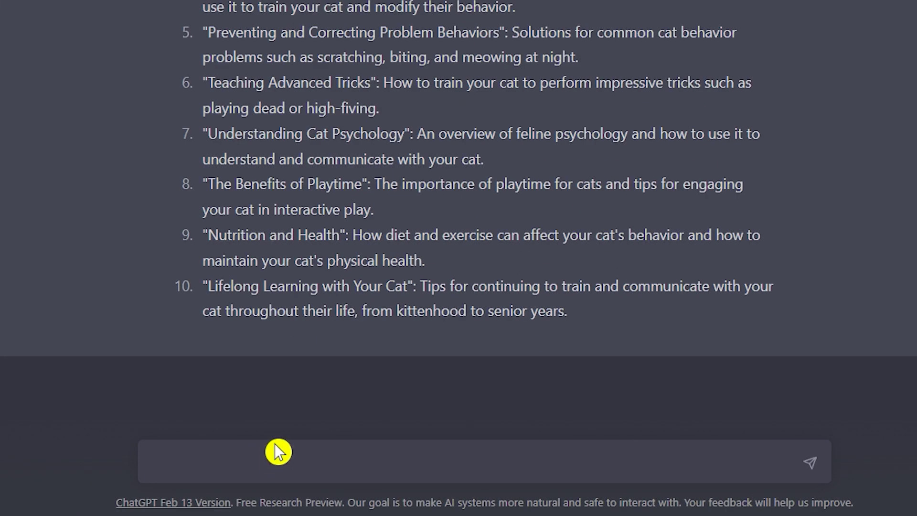
pyautogui.write('wri')
pyautogui.write('rte')
pyautogui.write('a full chap')
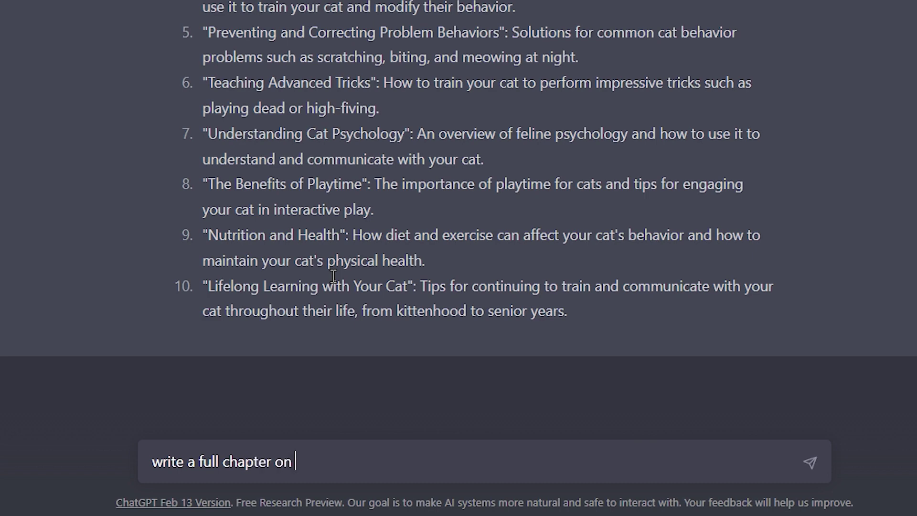
pyautogui.write('ter on')
pyautogui.hotkey('ctrl', 'v')
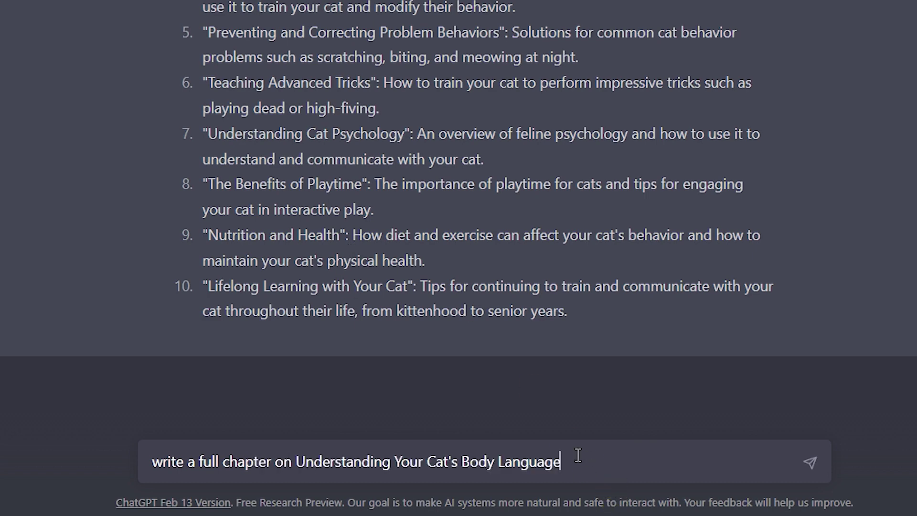
pyautogui.click(811, 463)
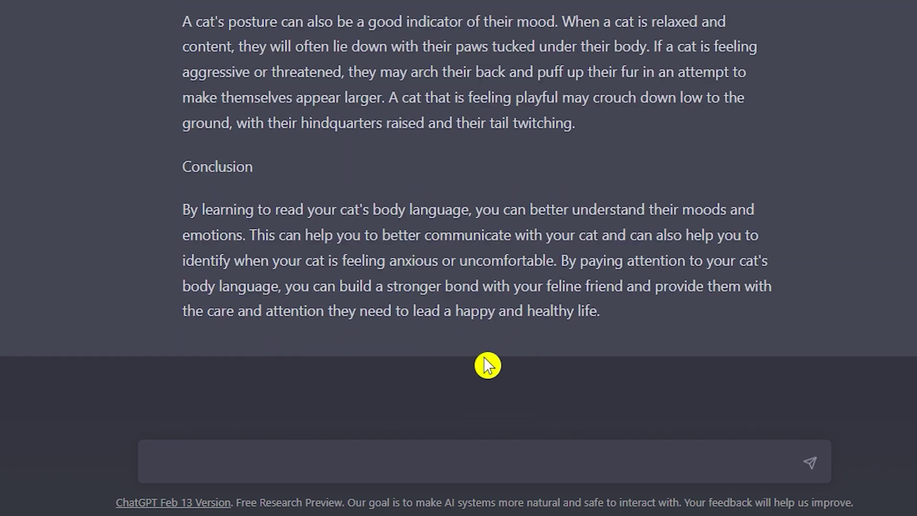
# - Review the generated chapter on cat body language from its introduction to its conclusion
pyautogui.scroll(10, 374, 344)
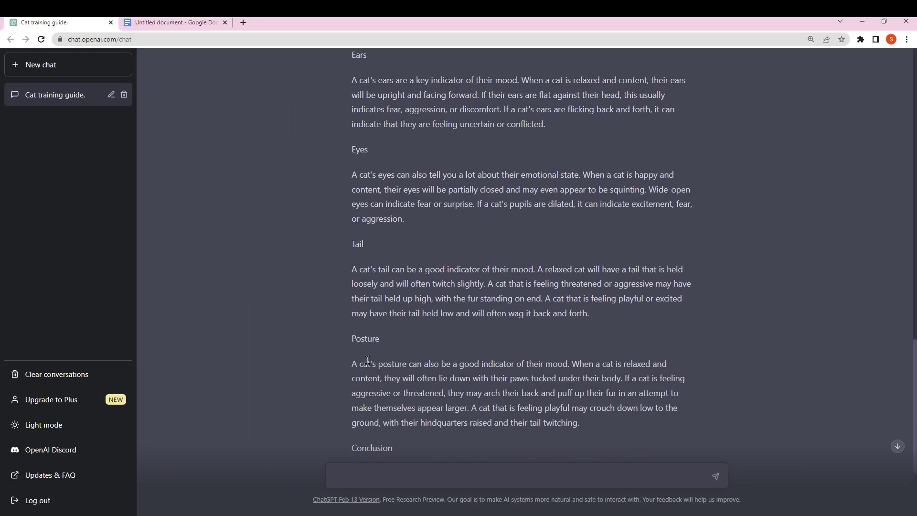
pyautogui.scroll(2, 370, 342)
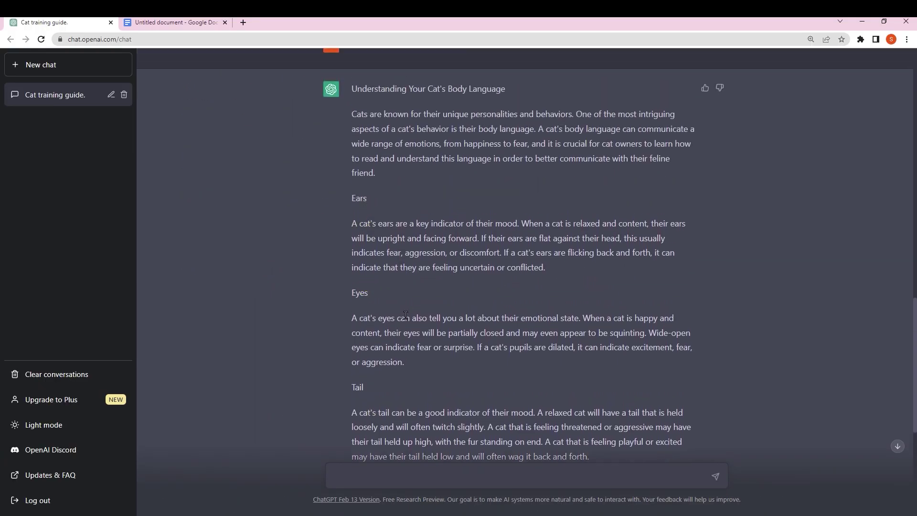
pyautogui.scroll(-4, 404, 378)
pyautogui.scroll(-2, 446, 420)
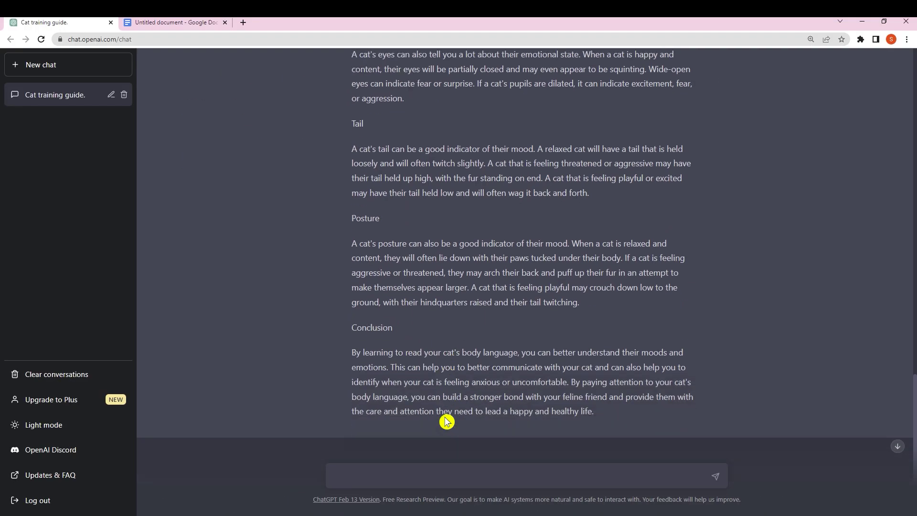
pyautogui.scroll(6, 523, 407)
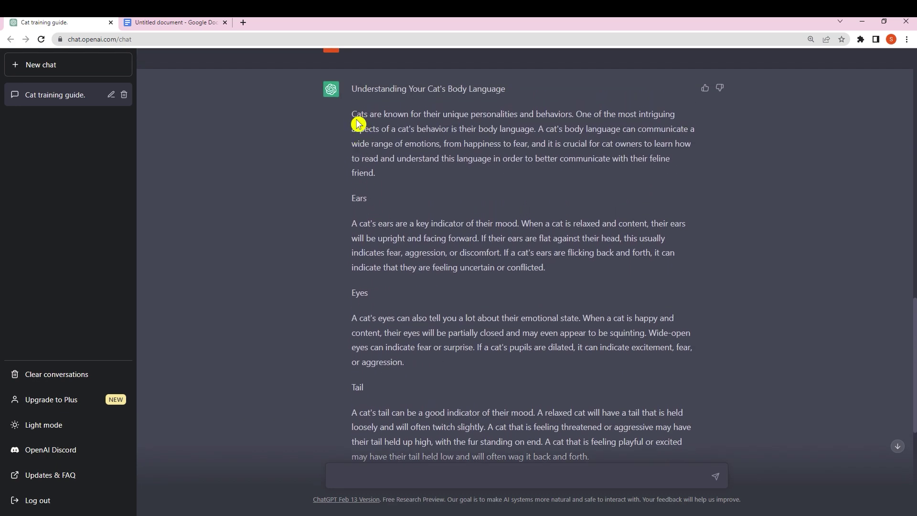
pyautogui.scroll(-5, 368, 167)
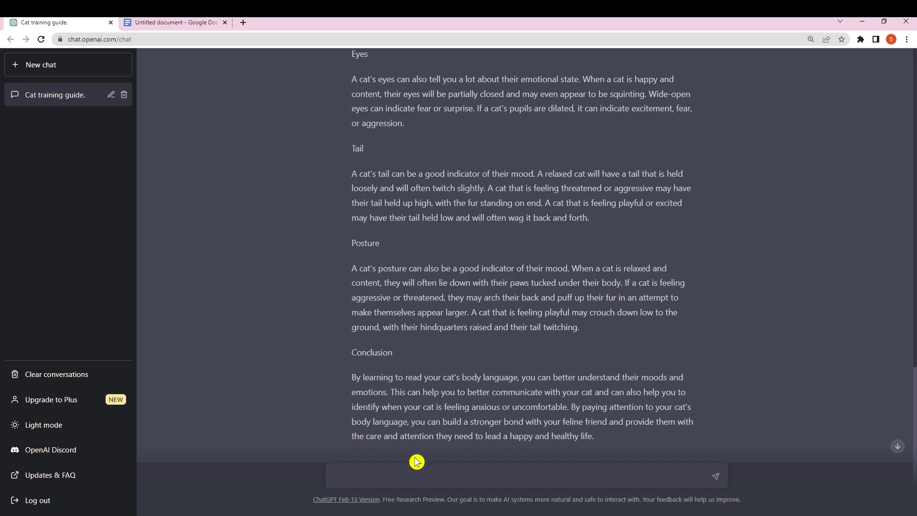
pyautogui.scroll(-1, 402, 470)
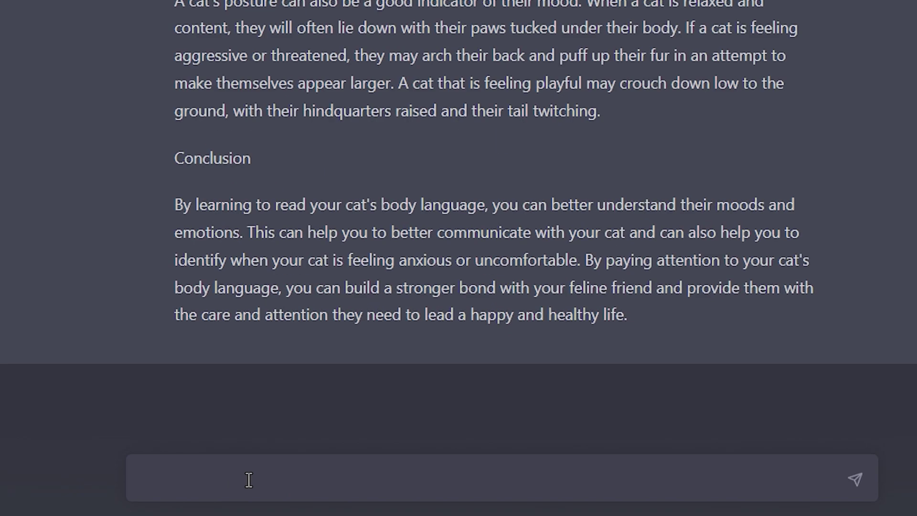
# - Submit the follow-up prompt "write a longer and more detailed in a friendly tone"
pyautogui.write('ite a longer')
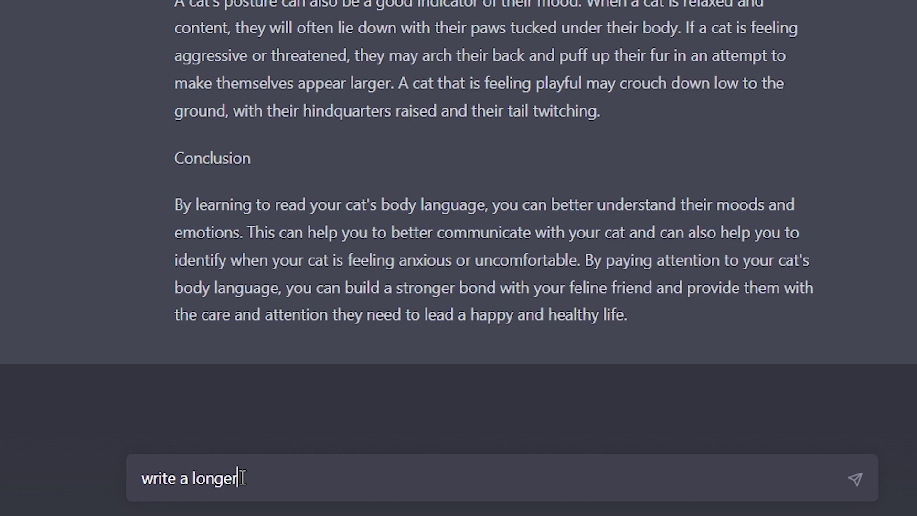
pyautogui.write(' and more detailed in a')
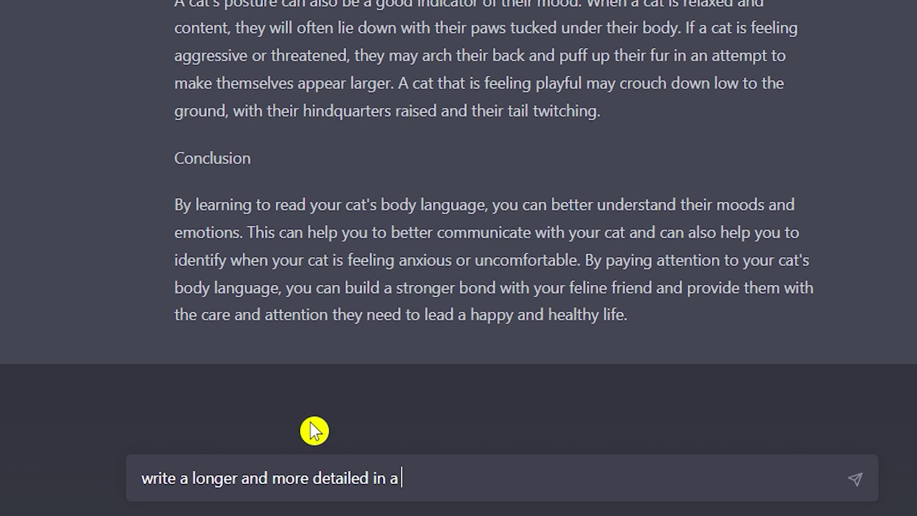
pyautogui.write('friendly')
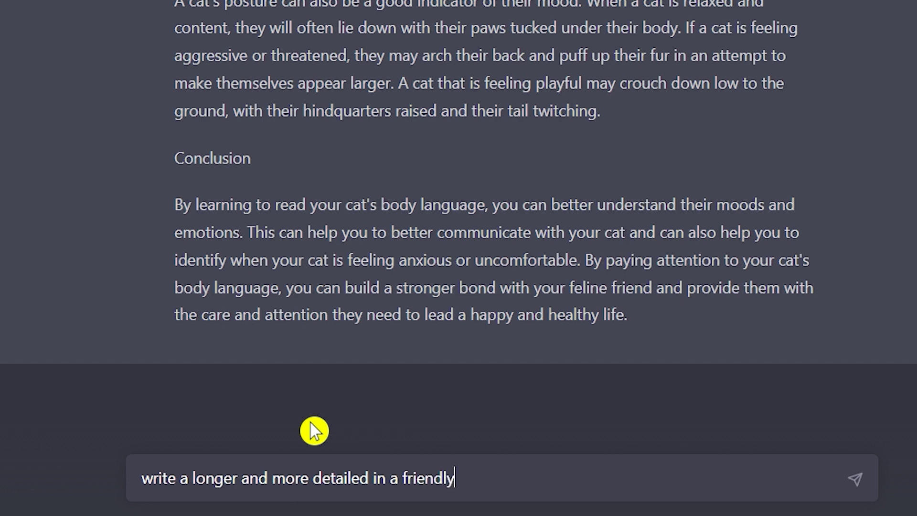
pyautogui.write(' tone')
pyautogui.scroll(5, 365, 365)
pyautogui.scroll(-5, 493, 357)
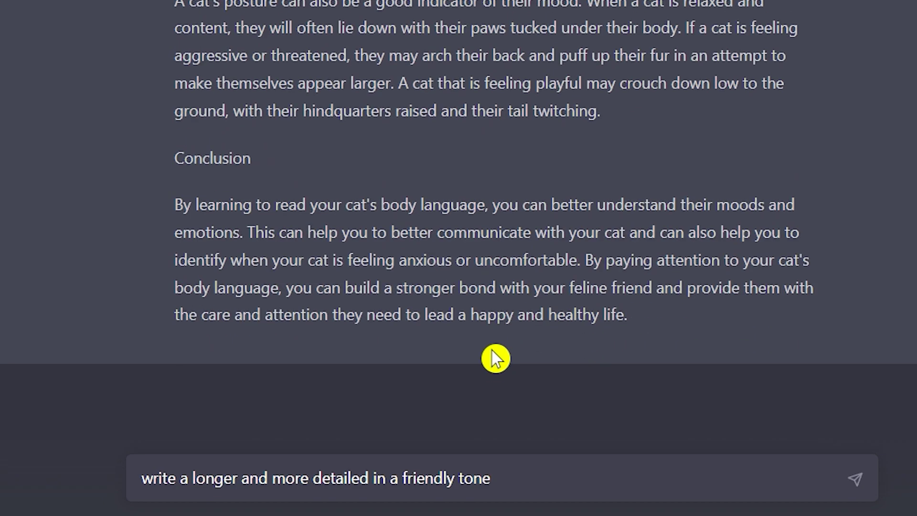
pyautogui.press('Return')
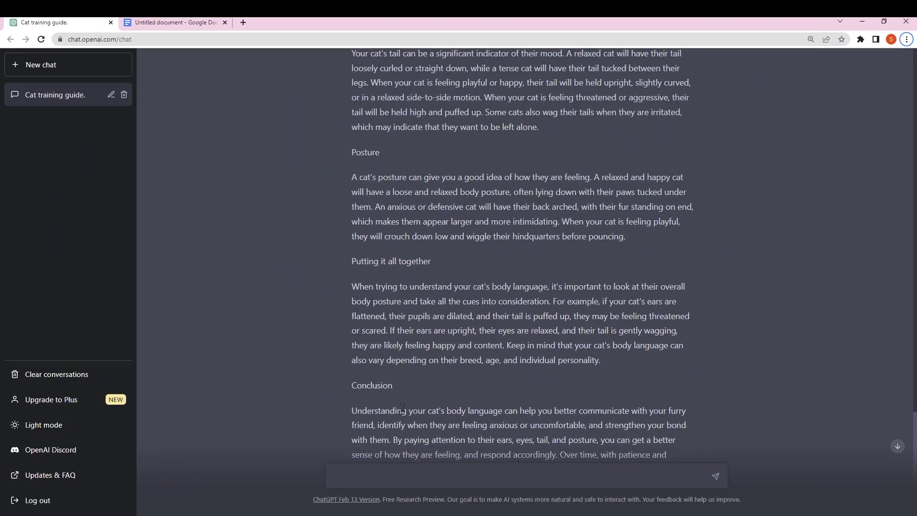
# - Read through the rewritten chapter and compare its sections with the earlier version
pyautogui.scroll(-2, 403, 407)
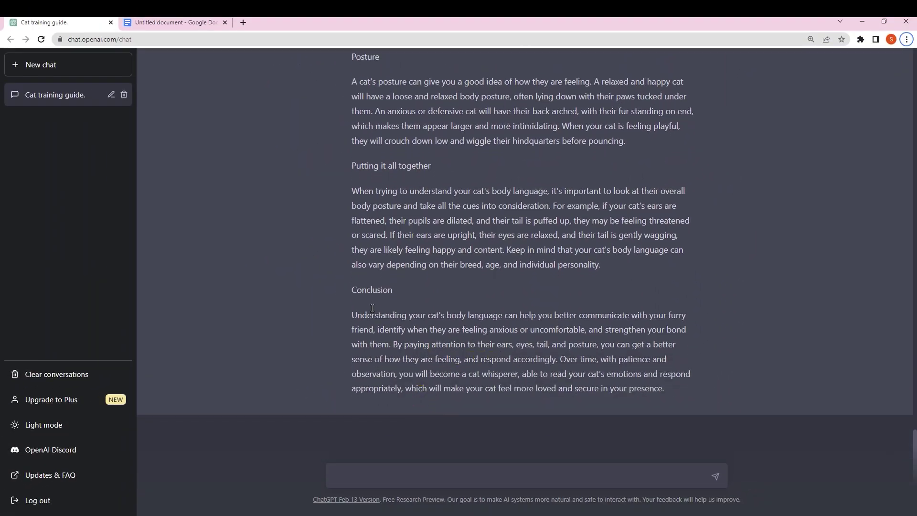
pyautogui.scroll(3, 372, 315)
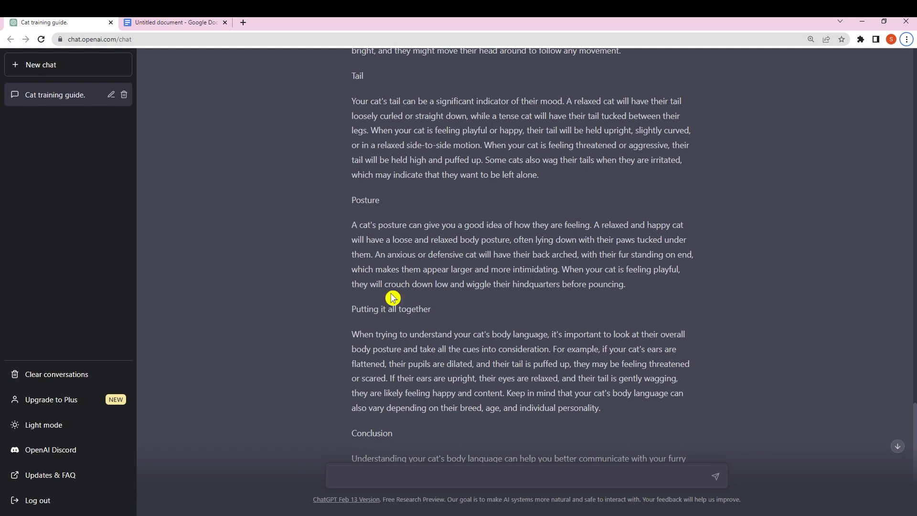
pyautogui.scroll(5, 480, 270)
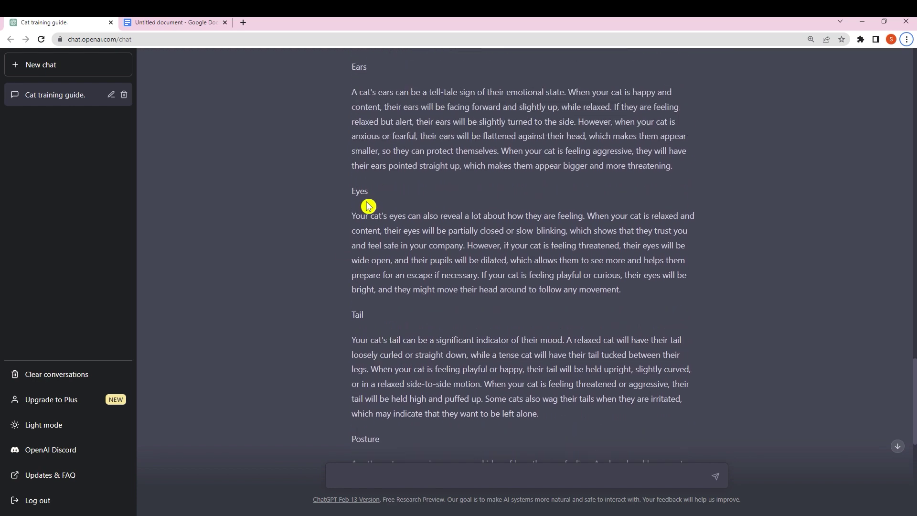
pyautogui.scroll(4, 369, 206)
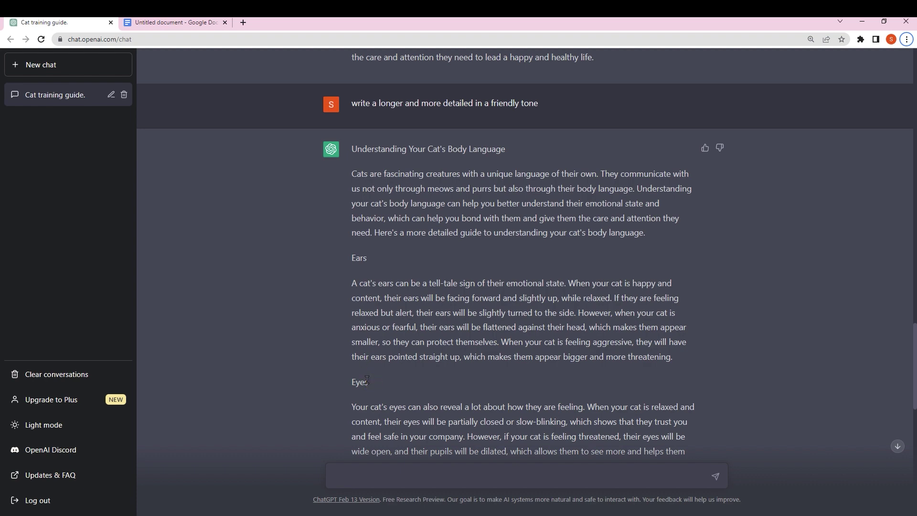
pyautogui.scroll(-6, 366, 380)
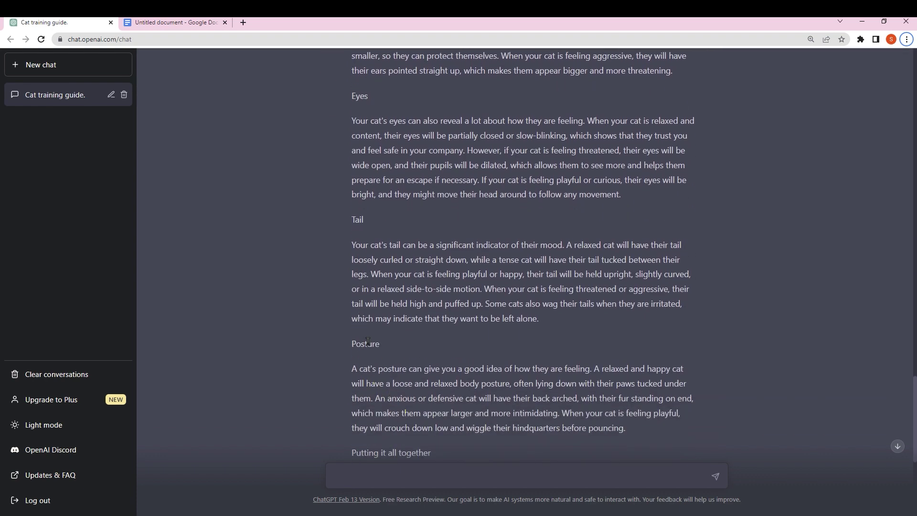
pyautogui.scroll(8, 516, 215)
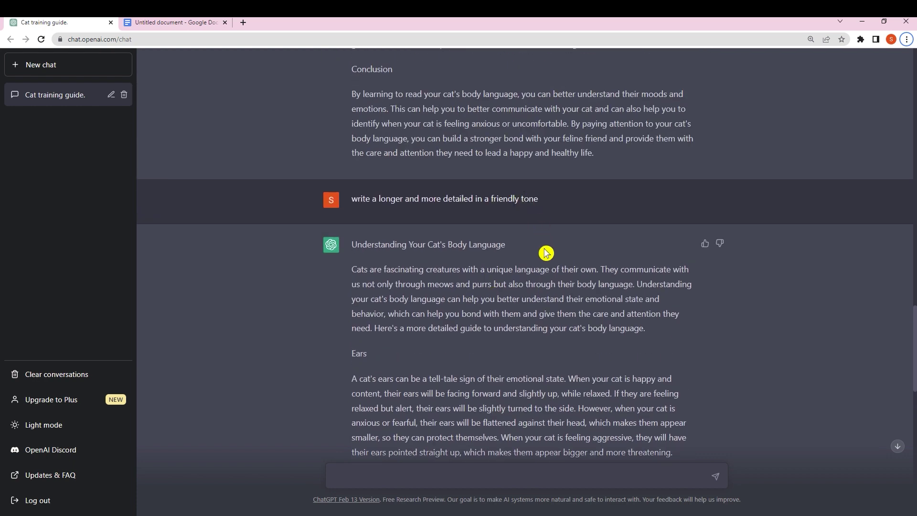
# - Copy the rewritten chapter on cat body language, from its introduction through the end of its conclusion
pyautogui.scroll(12, 396, 327)
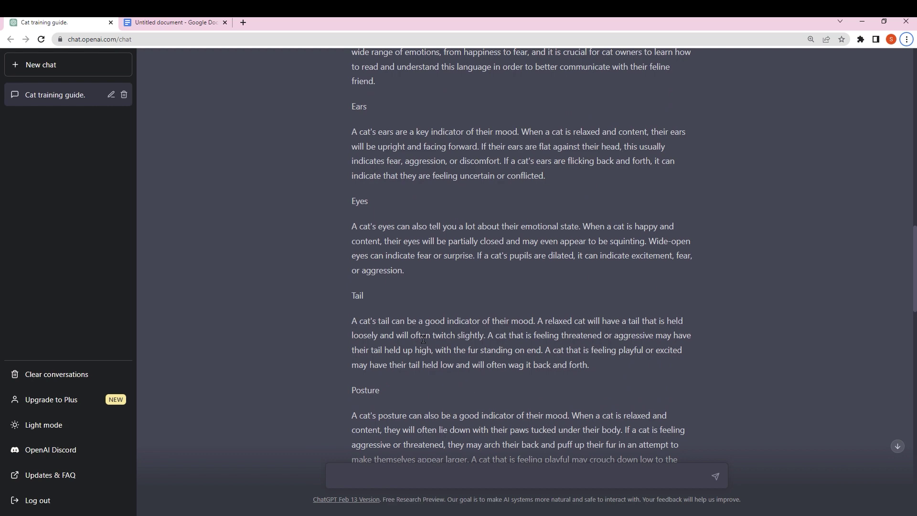
pyautogui.scroll(-20, 419, 313)
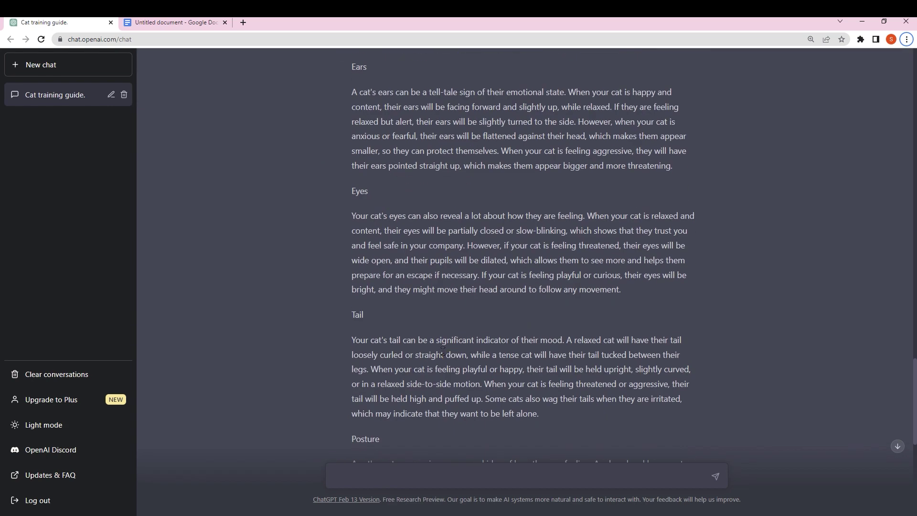
pyautogui.scroll(-8, 450, 356)
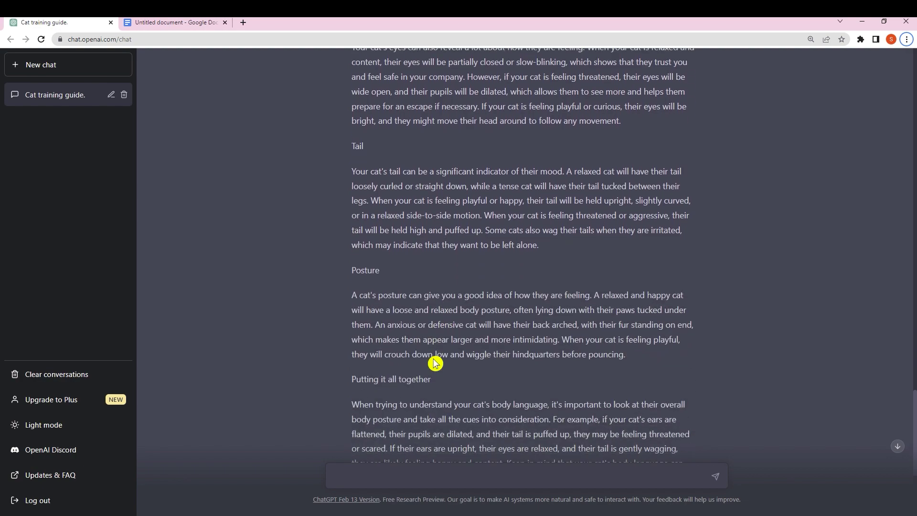
pyautogui.scroll(15, 482, 375)
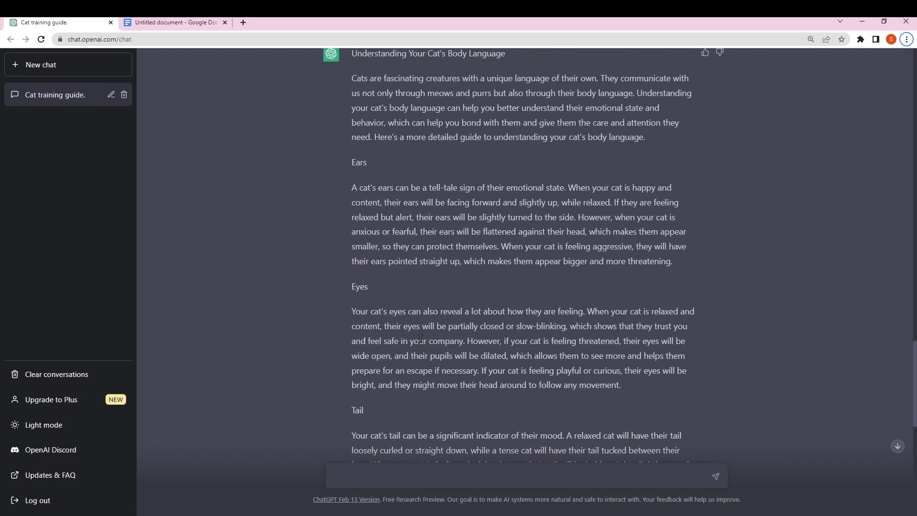
pyautogui.moveTo(355, 222); pyautogui.dragTo(669, 400)
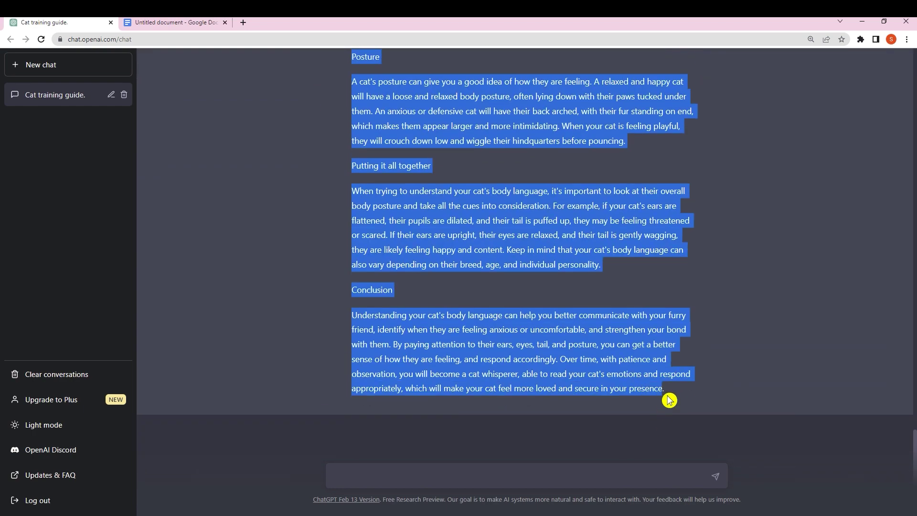
pyautogui.rightClick(663, 388)
pyautogui.click(663, 391)
# - Switch to the Google Docs document and paste the chapter without formatting on a new paragraph below the "Understanding Your Cat's Body Language" entry
pyautogui.click(177, 22)
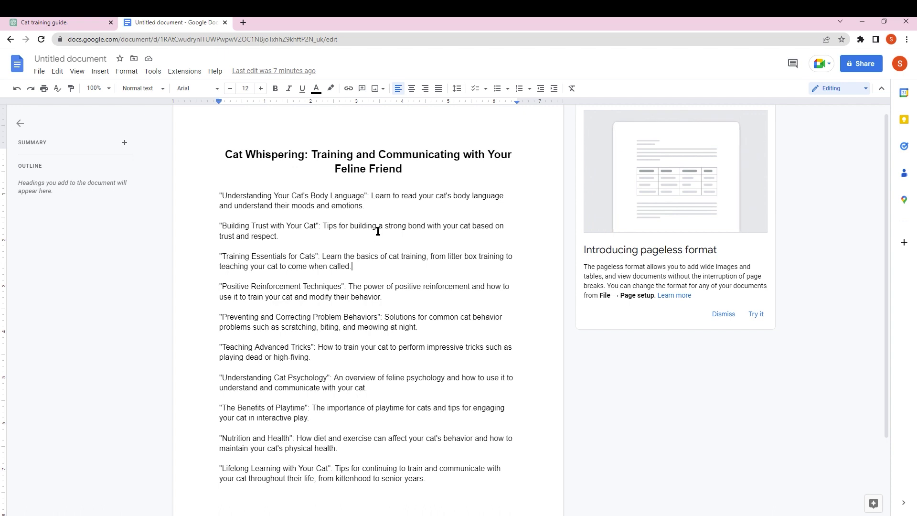
pyautogui.click(375, 206)
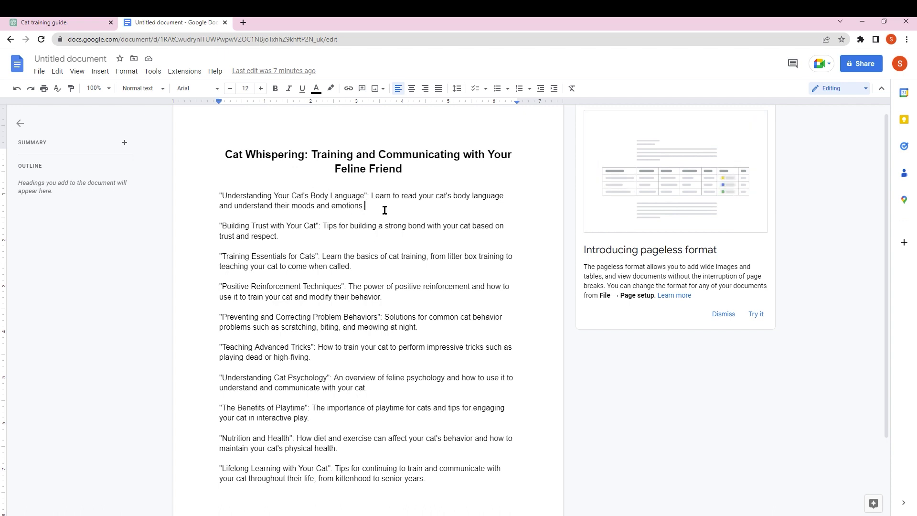
pyautogui.press('Return')
pyautogui.press('Return')
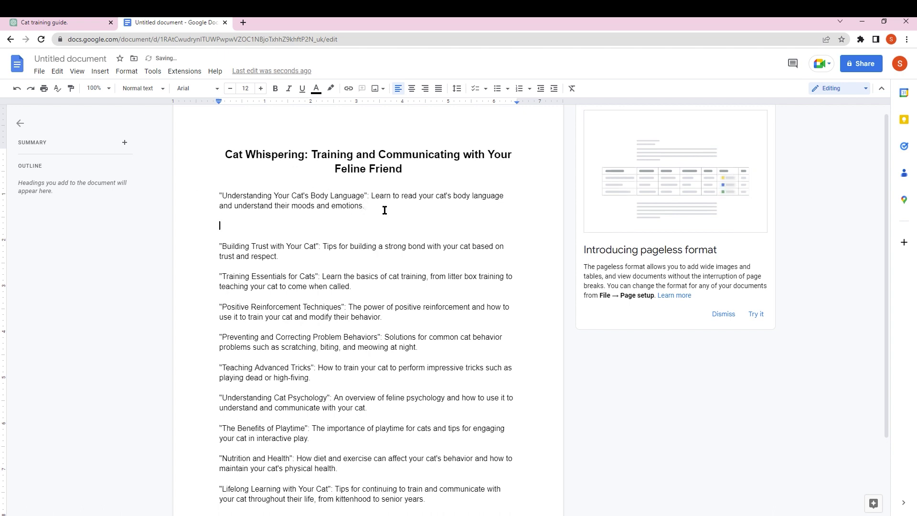
pyautogui.rightClick(237, 228)
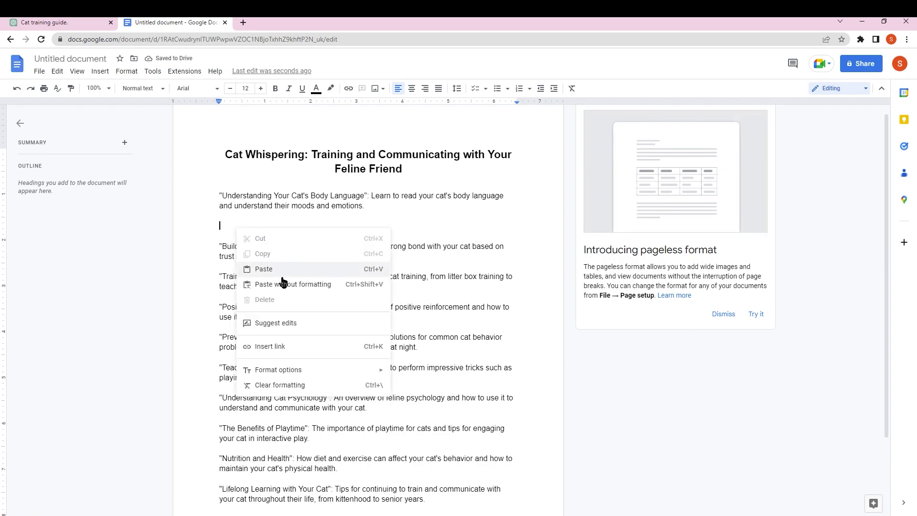
pyautogui.click(282, 284)
# - Make the "Understanding Your Cat's Body Language" title and its description bold
pyautogui.scroll(10, 334, 349)
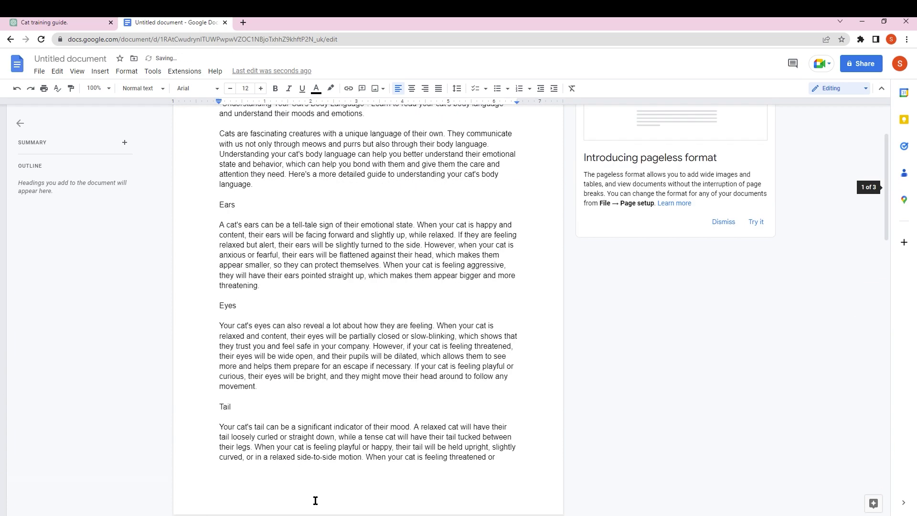
pyautogui.scroll(-5, 317, 234)
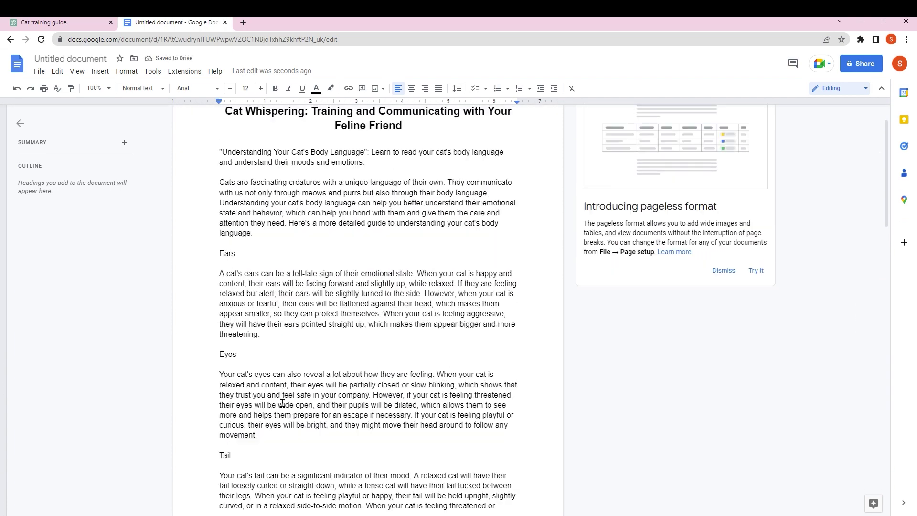
pyautogui.scroll(3, 321, 221)
pyautogui.scroll(1, 321, 221)
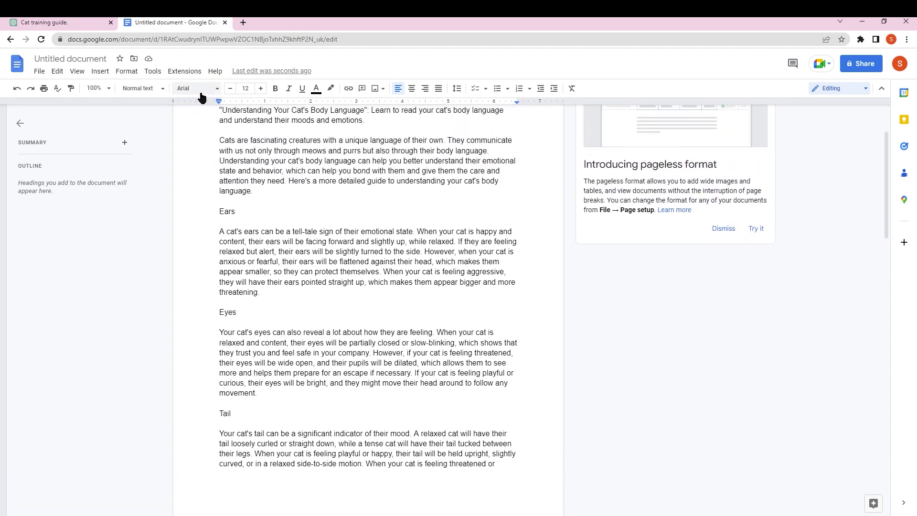
pyautogui.scroll(2, 334, 215)
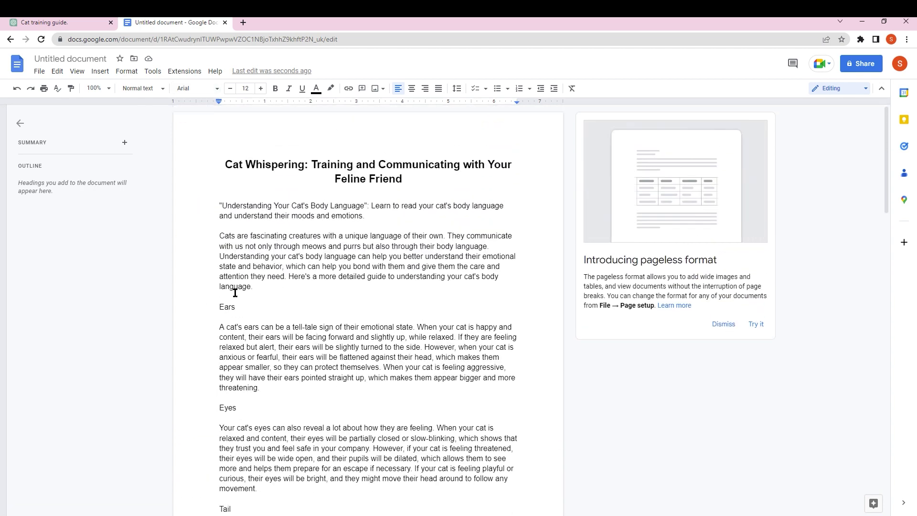
pyautogui.moveTo(365, 216); pyautogui.dragTo(221, 194)
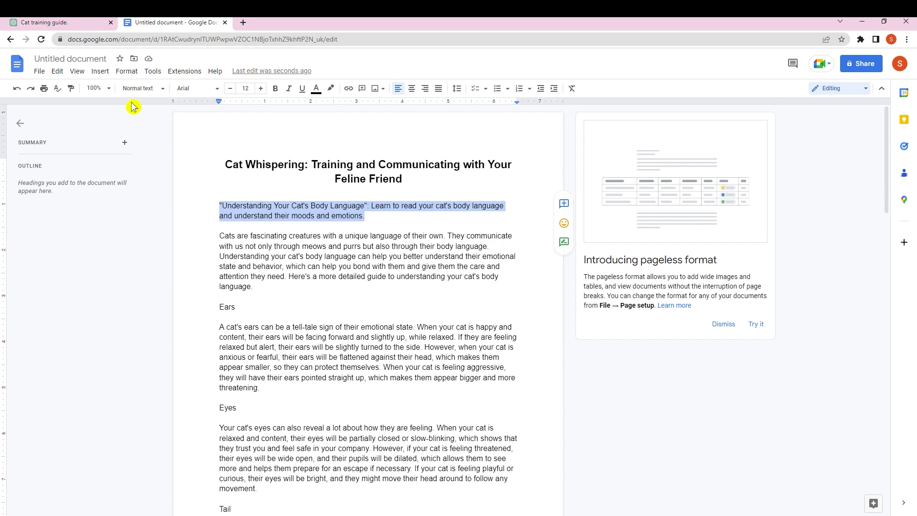
pyautogui.click(275, 88)
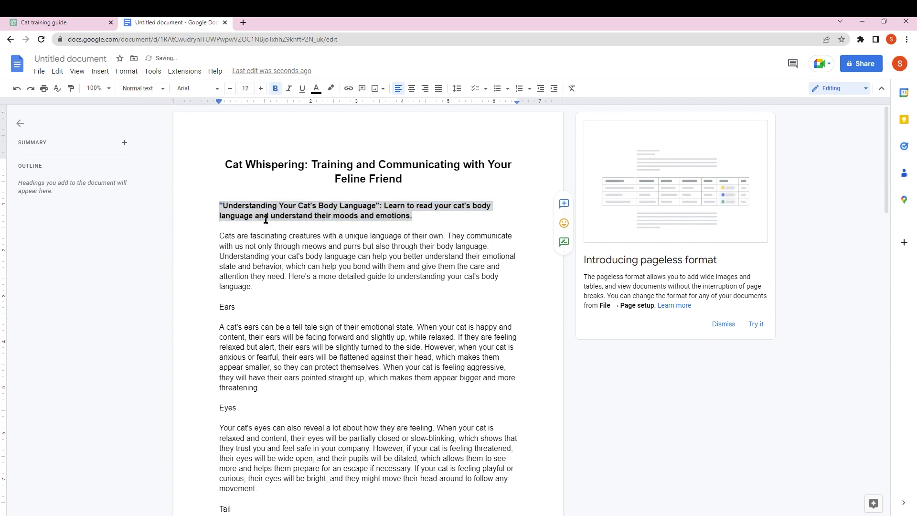
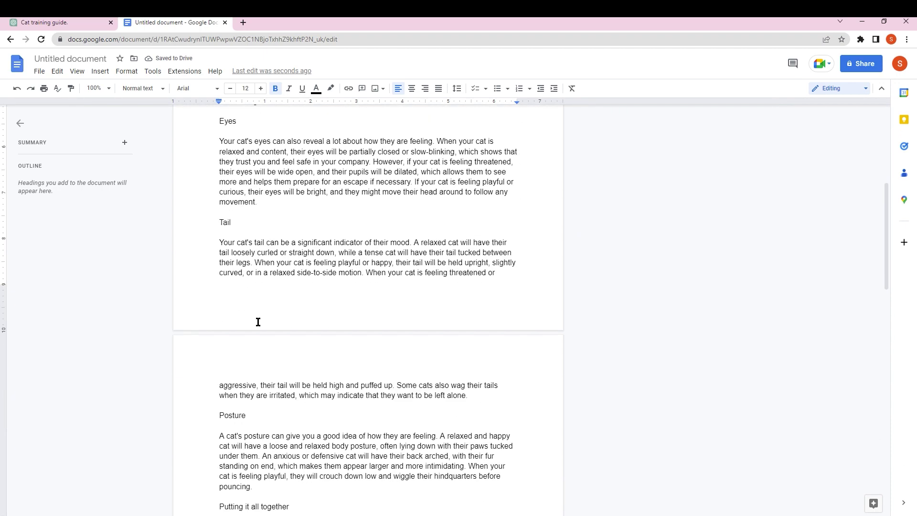
# - Review the pasted chapter's layout and the remaining chapter entries that follow it in the document
pyautogui.scroll(7, 264, 361)
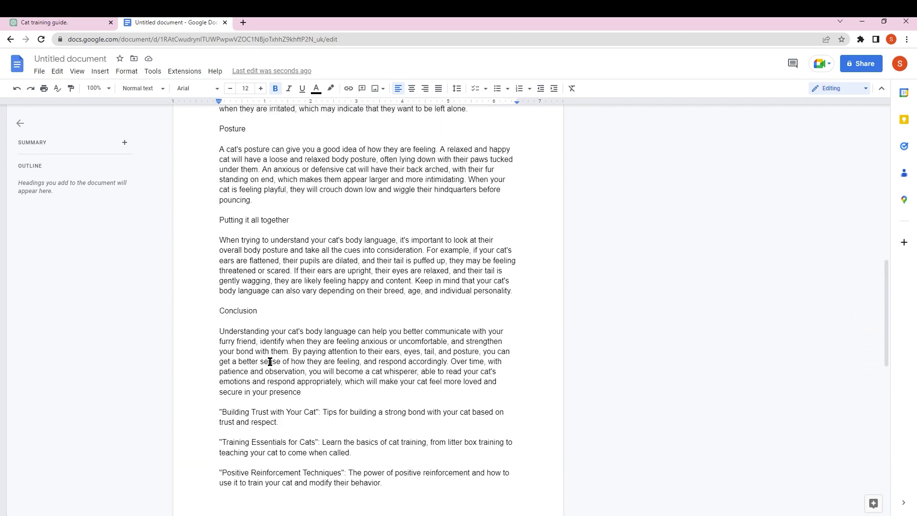
pyautogui.scroll(7, 269, 359)
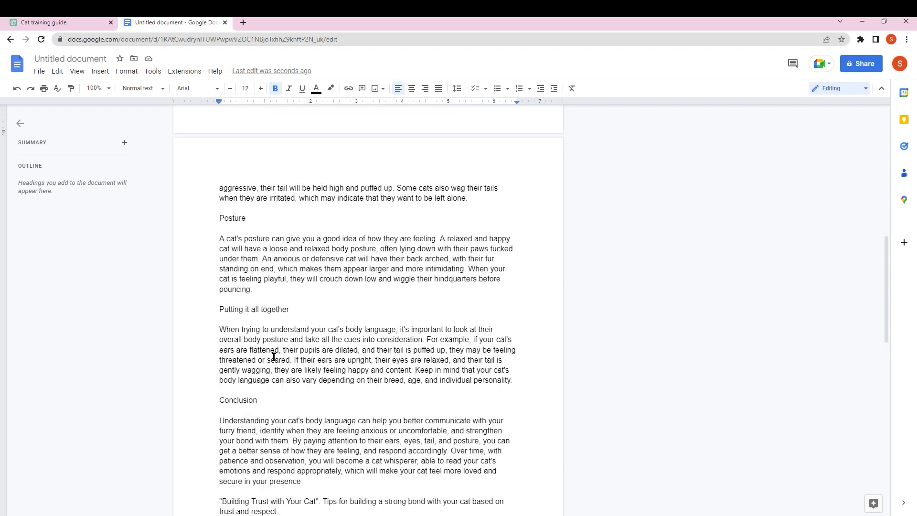
pyautogui.scroll(-6, 280, 360)
pyautogui.scroll(-7, 282, 361)
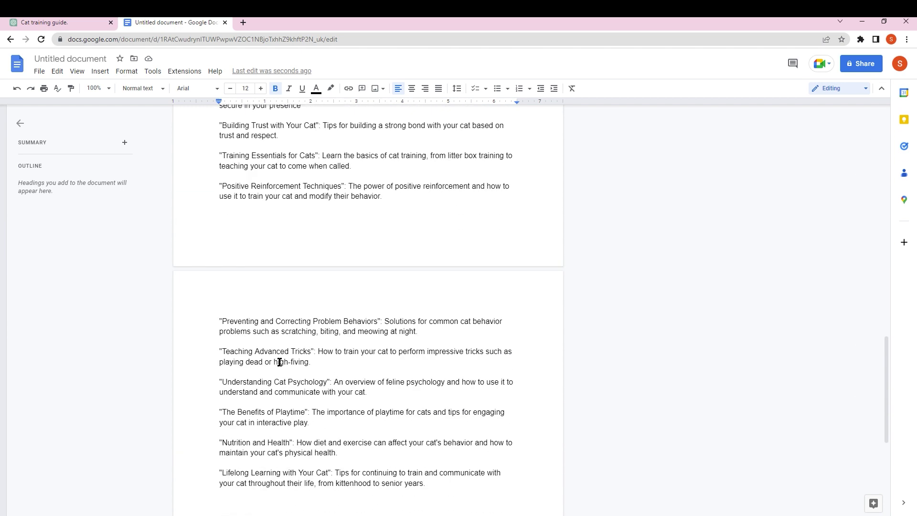
pyautogui.scroll(5, 259, 367)
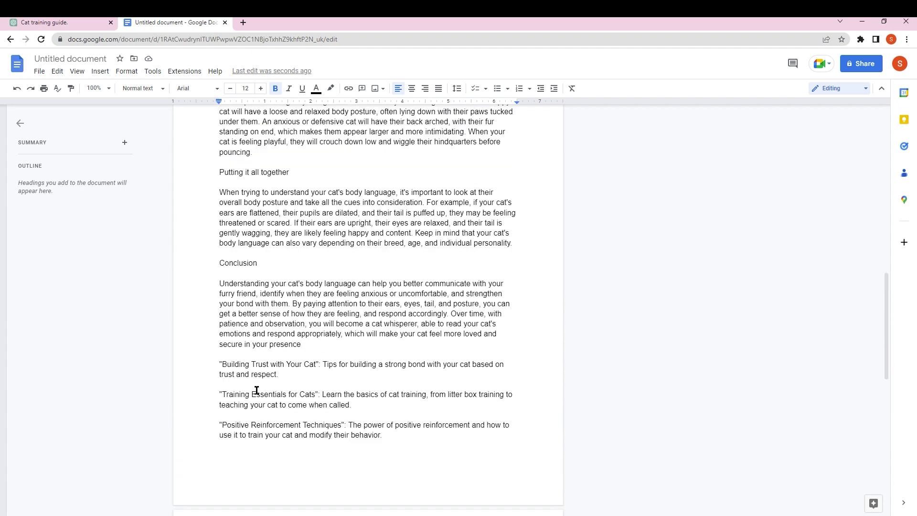
pyautogui.scroll(7, 221, 344)
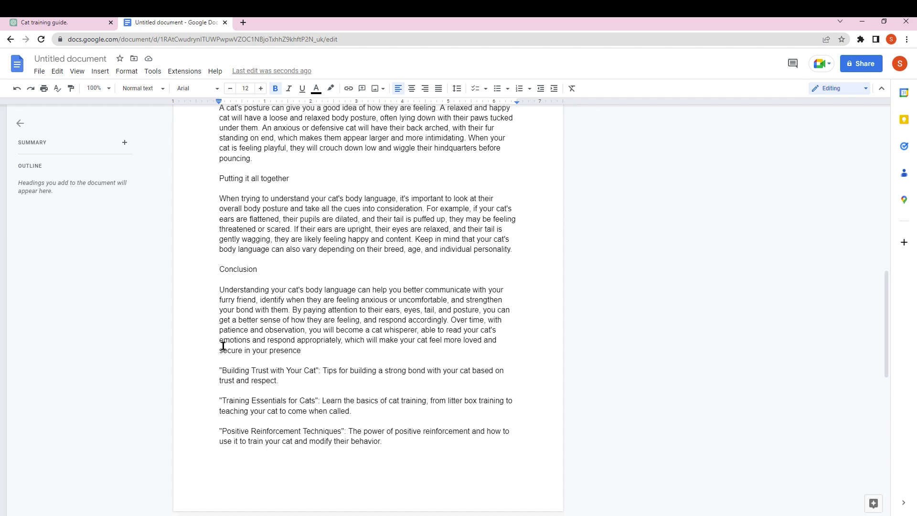
pyautogui.scroll(6, 264, 385)
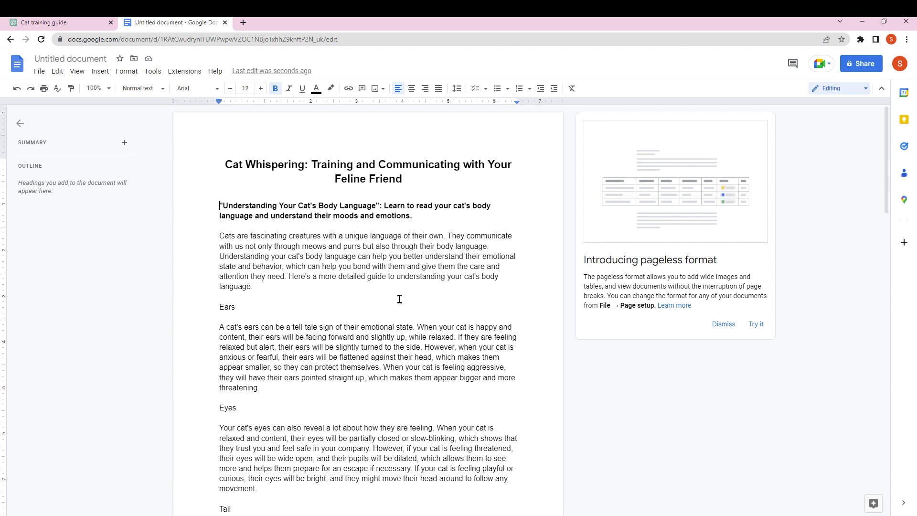
pyautogui.scroll(-11, 179, 256)
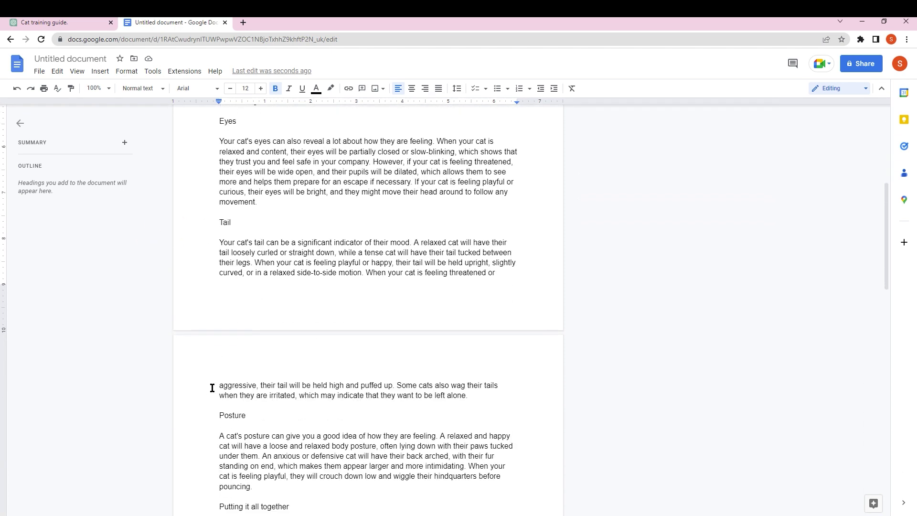
pyautogui.scroll(-3, 247, 390)
pyautogui.scroll(1, 248, 382)
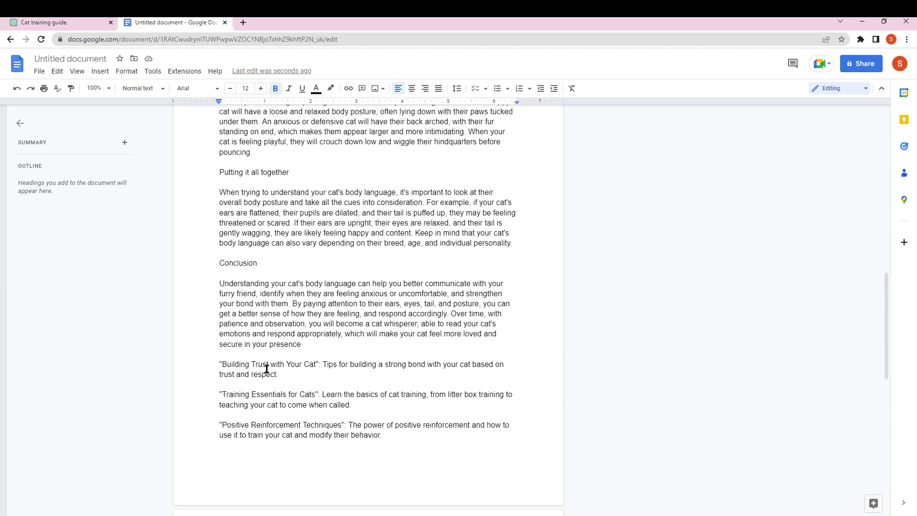
# - Copy the chapter title "Building Trust with Your Cat" from the document and switch back to the ChatGPT conversation
pyautogui.moveTo(221, 364); pyautogui.dragTo(317, 362)
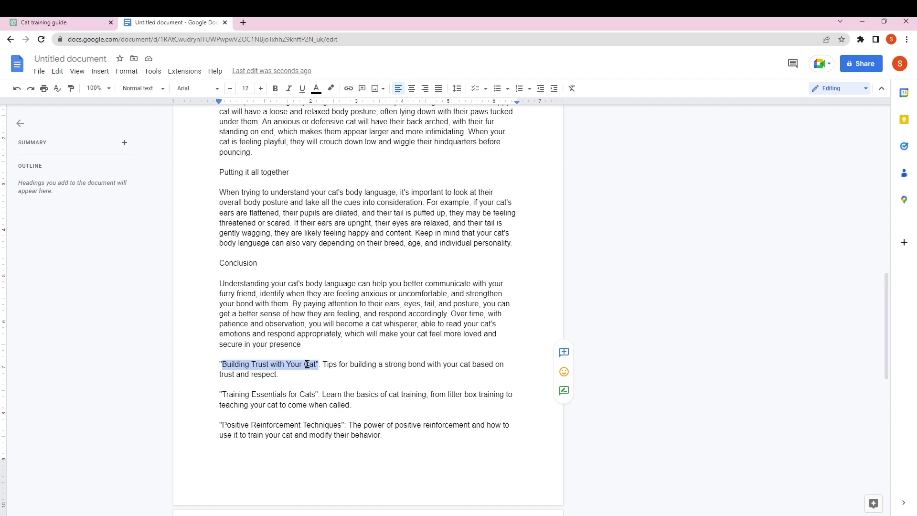
pyautogui.rightClick(307, 365)
pyautogui.click(315, 143)
pyautogui.click(46, 23)
# - Compose the prompt 'write a full chapter on "Building Trust with Your Cat".', inserting the copied title between the quotation marks
pyautogui.click(404, 474)
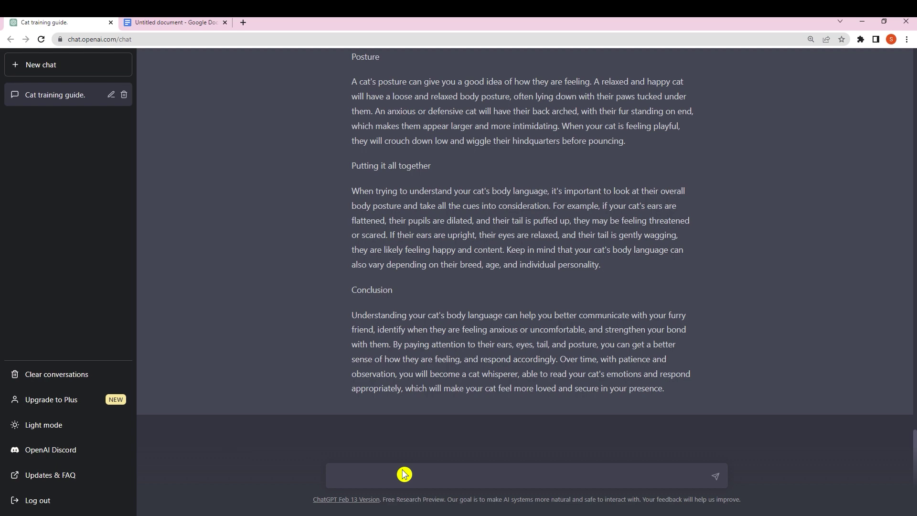
pyautogui.write('w')
pyautogui.write('r')
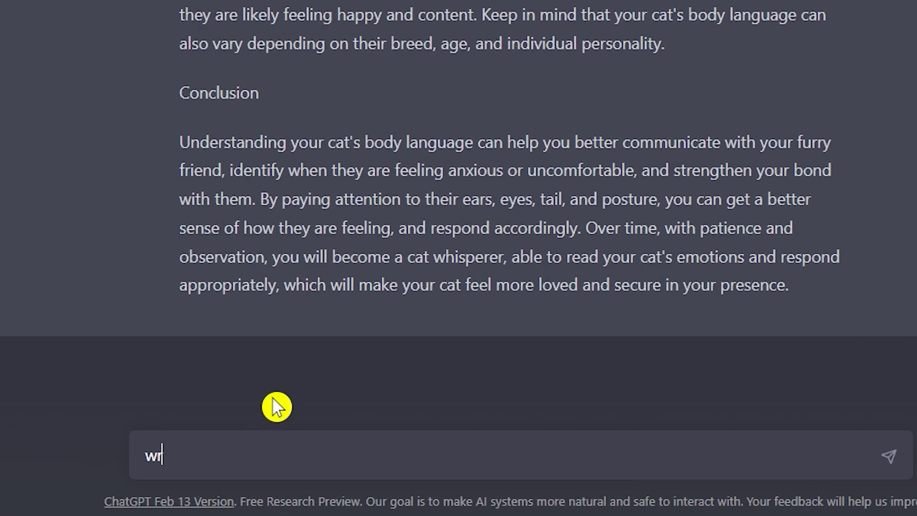
pyautogui.write('ite a ch')
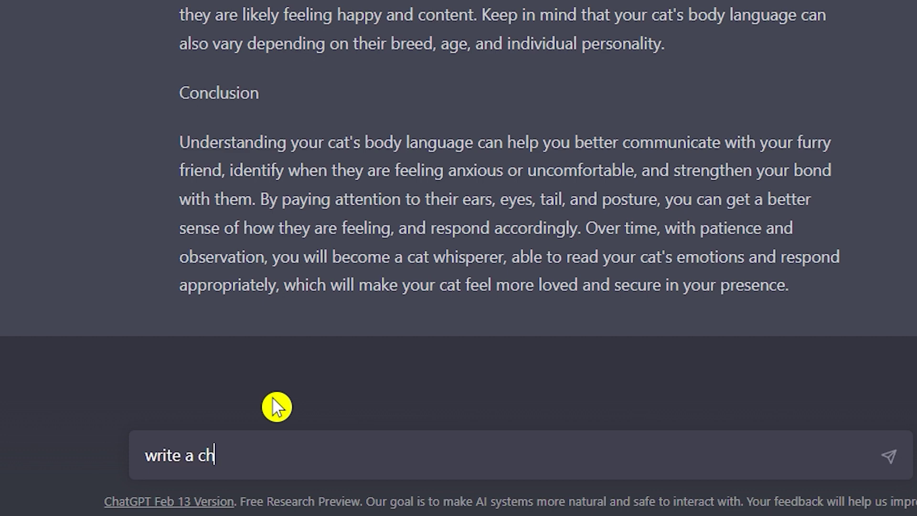
pyautogui.press('BackSpace')
pyautogui.press('BackSpace')
pyautogui.write('full chapter ')
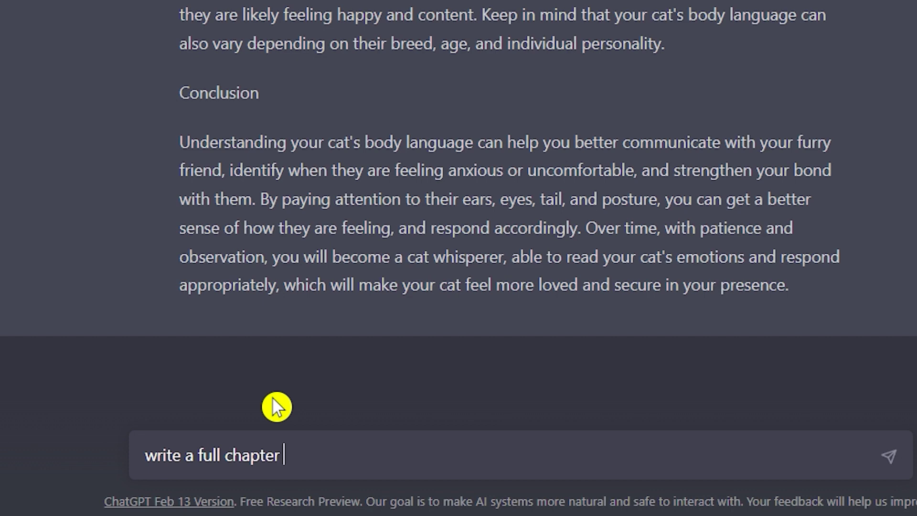
pyautogui.write('on "')
pyautogui.hotkey('ctrl', 'v')
pyautogui.write('"')
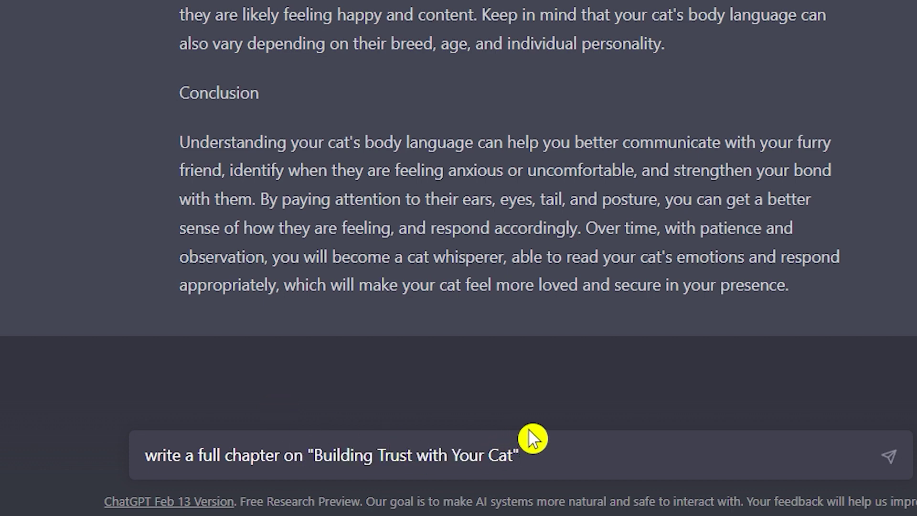
pyautogui.write('.')
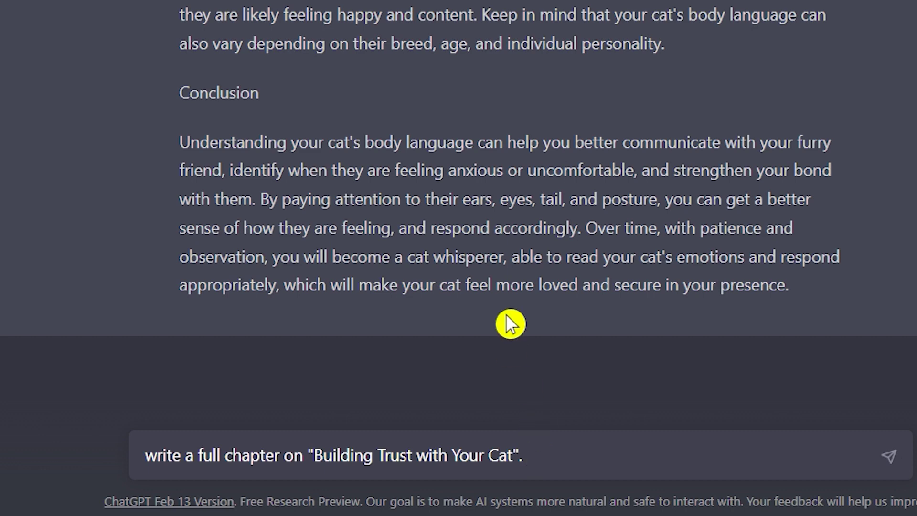
# - Add "Make it detailed and friendly tone" to the end of the prompt, with a capital M, and submit it
pyautogui.write(' make')
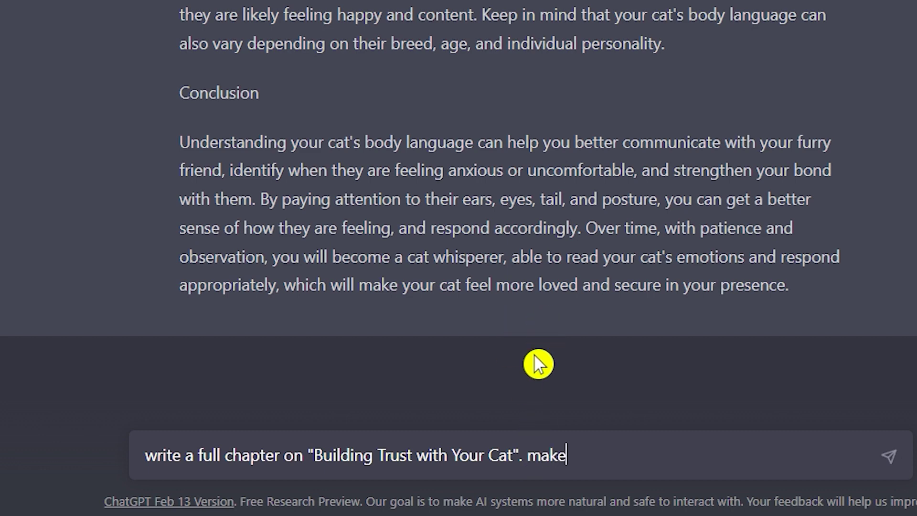
pyautogui.write(' it detailed and ')
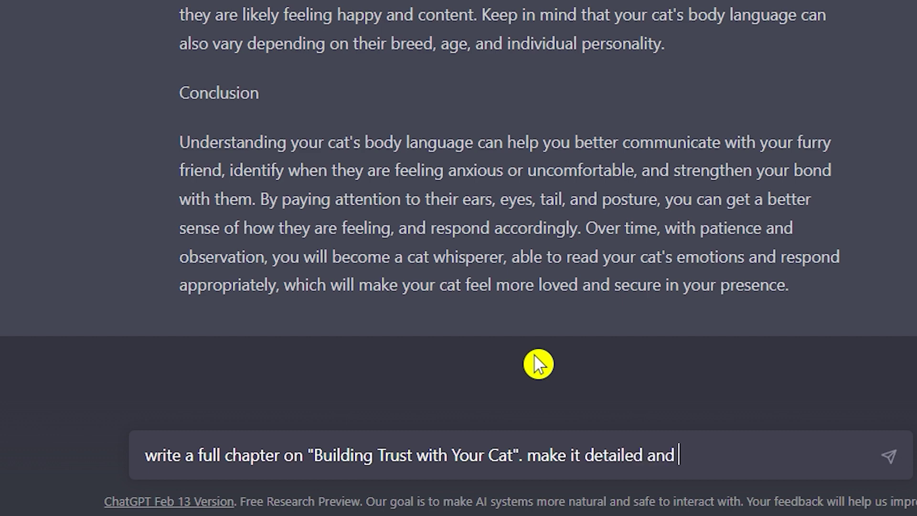
pyautogui.write('f')
pyautogui.write('rien')
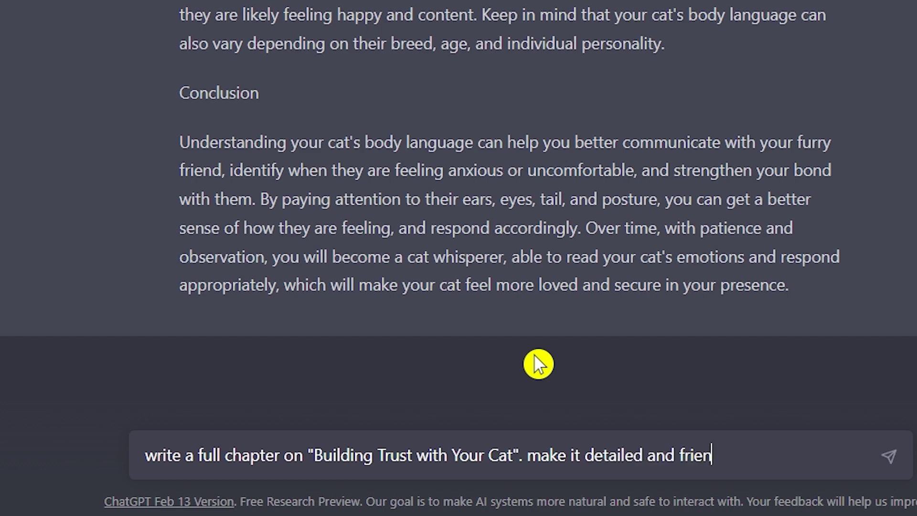
pyautogui.write('dly tone')
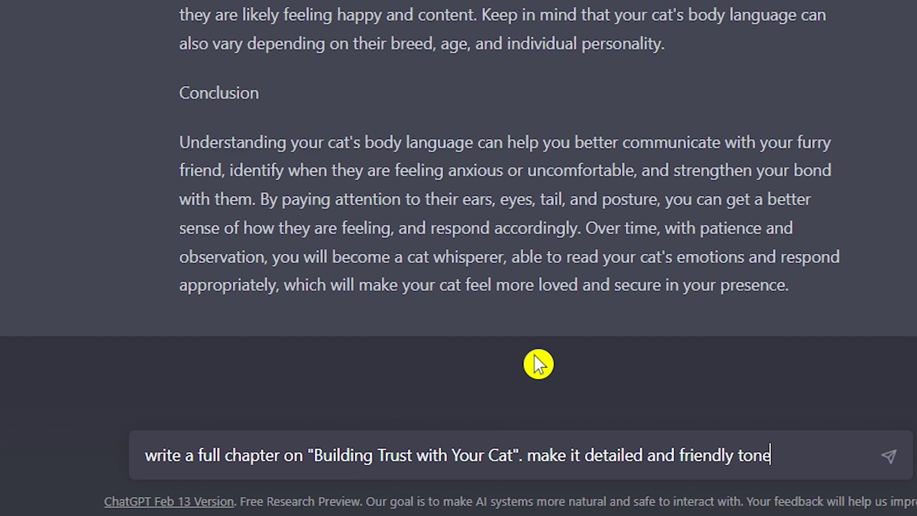
pyautogui.click(549, 452)
pyautogui.press('BackSpace')
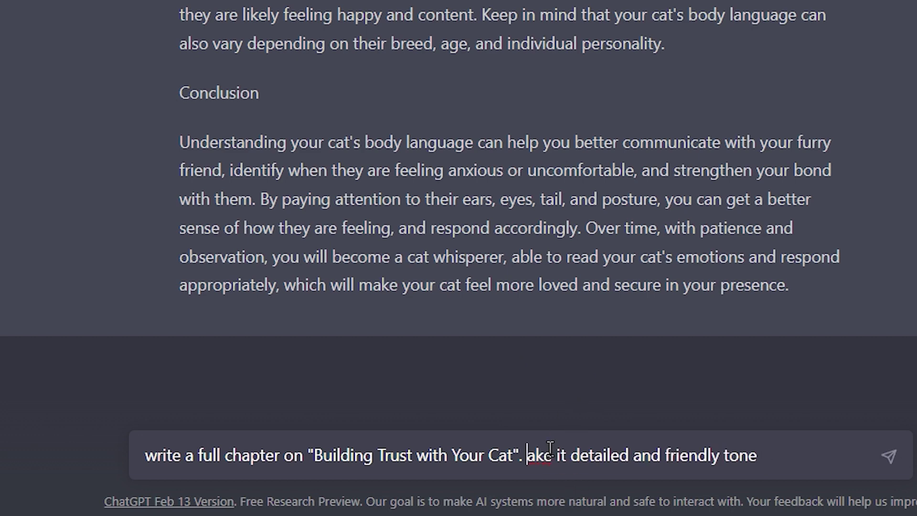
pyautogui.write('m')
pyautogui.press('BackSpace')
pyautogui.write('M')
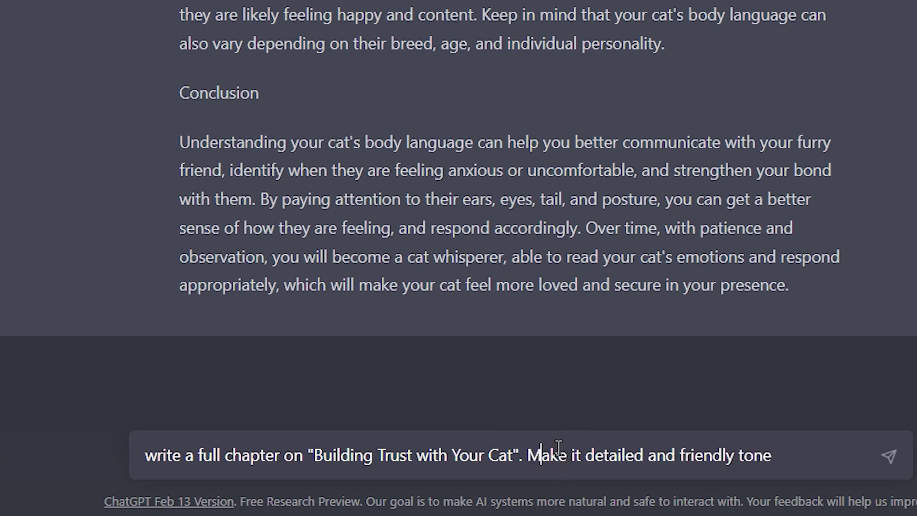
pyautogui.press('Return')
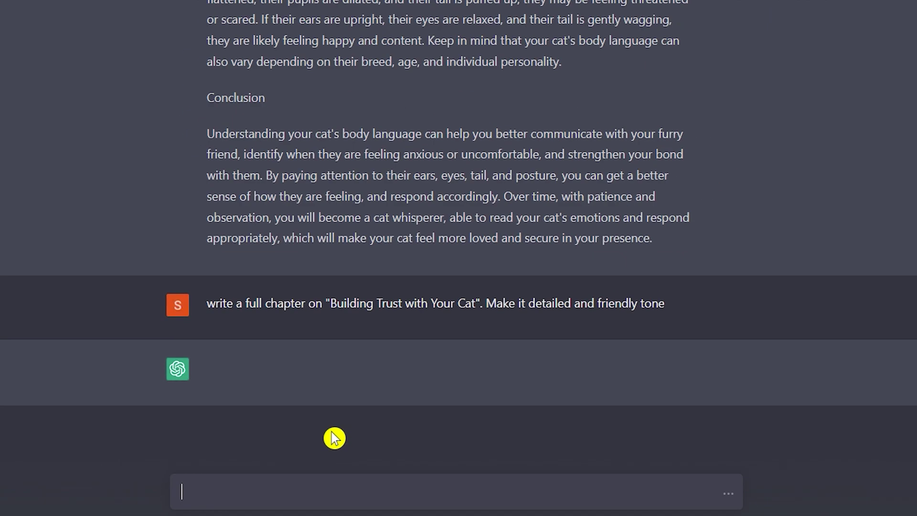